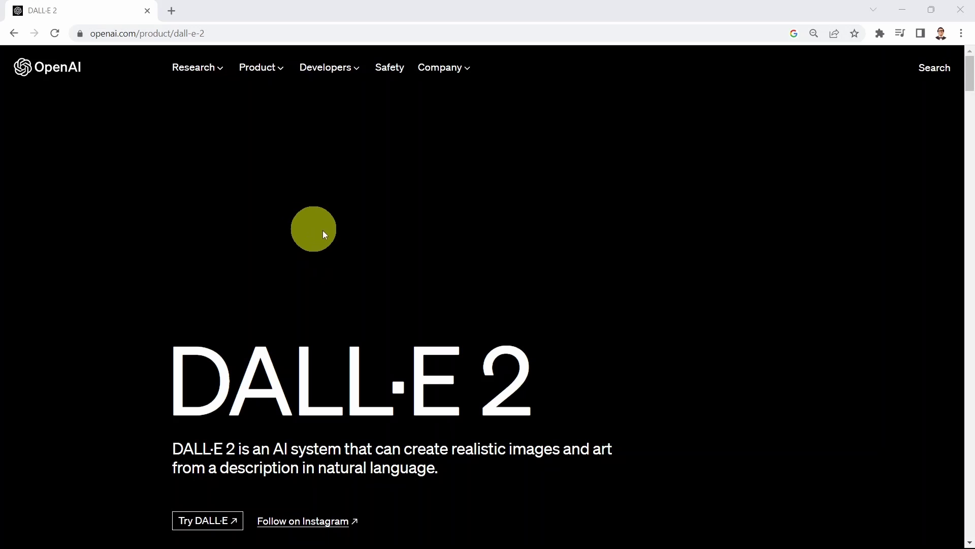
- Scroll the DALL·E 2 page past the intro video and Latest updates to the capabilities tabs
scroll(350, 290, "down", 3)
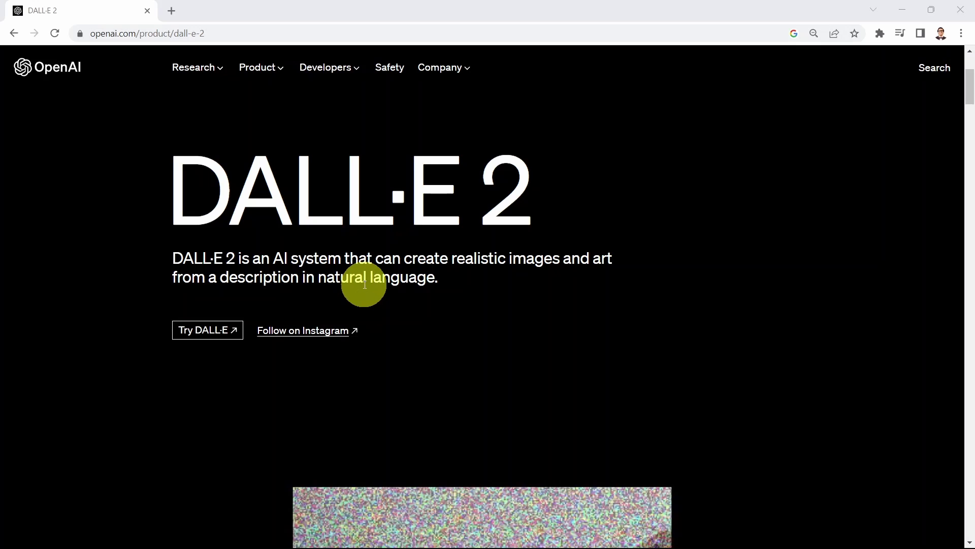
scroll(193, 249, "down", 10)
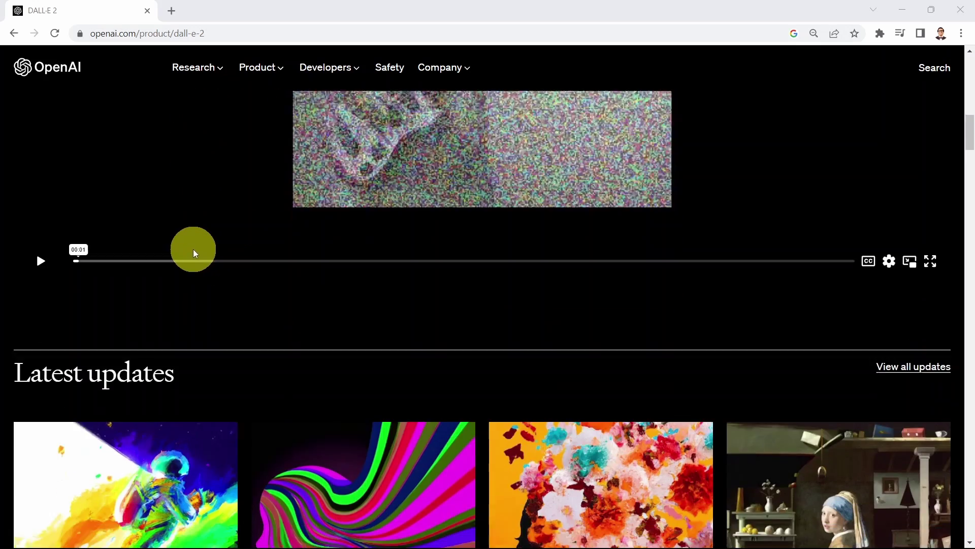
scroll(193, 249, "down", 12)
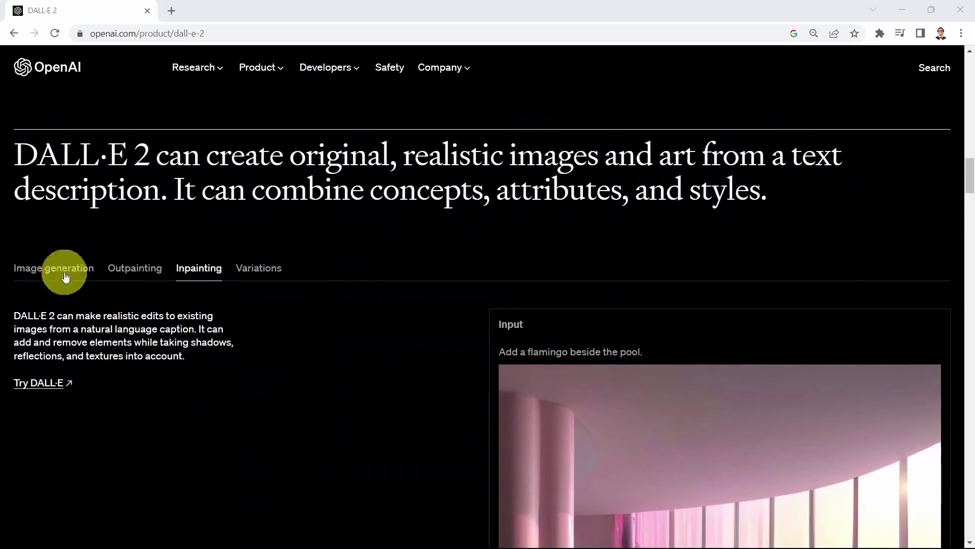
- Show the Image generation example 'An astronaut riding a horse in photorealistic style' and switch to another output
left_click(62, 276)
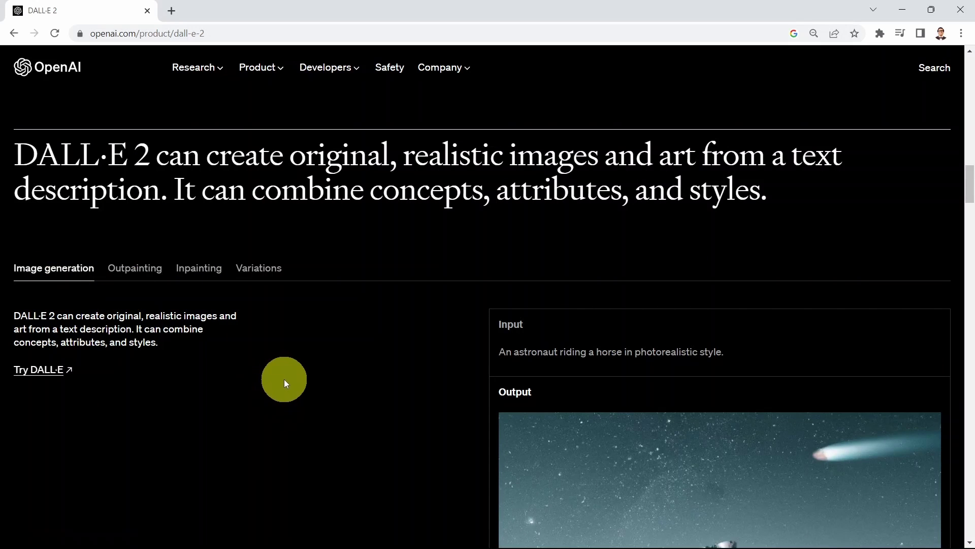
scroll(283, 355, "down", 2)
scroll(225, 313, "up", 1)
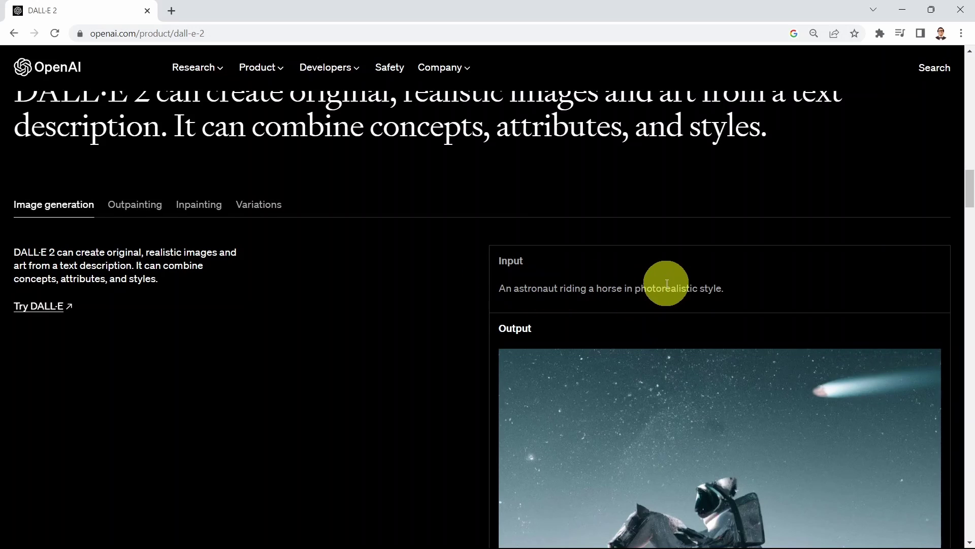
scroll(675, 255, "down", 4)
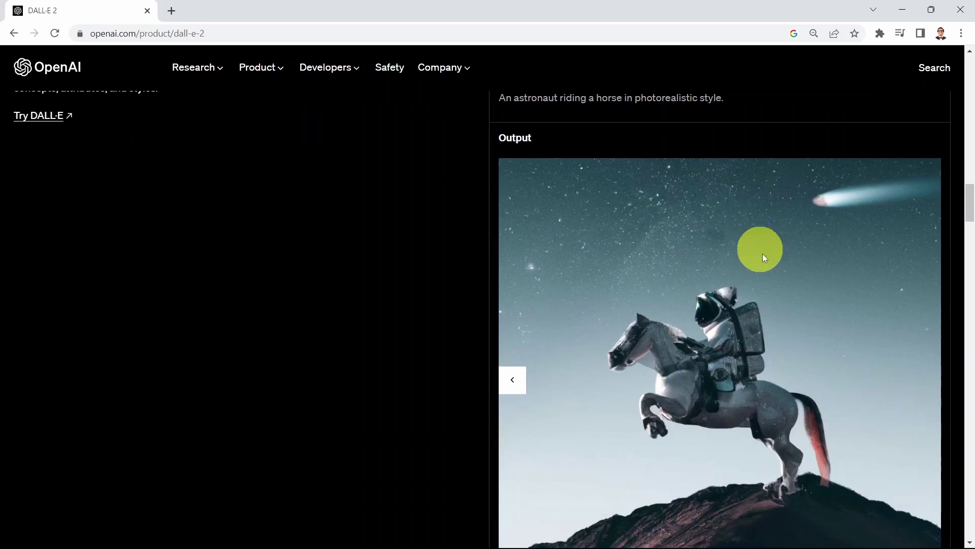
left_click(512, 382)
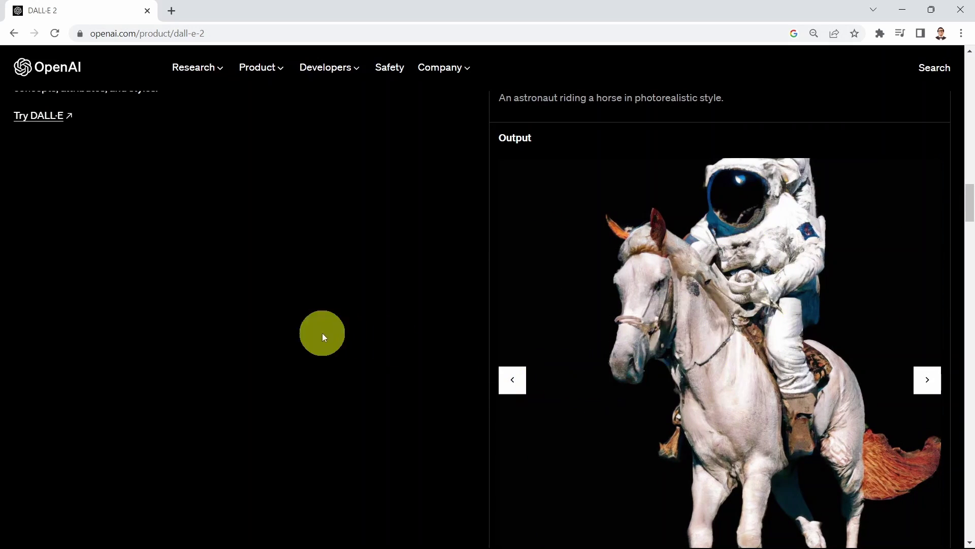
scroll(262, 332, "up", 1)
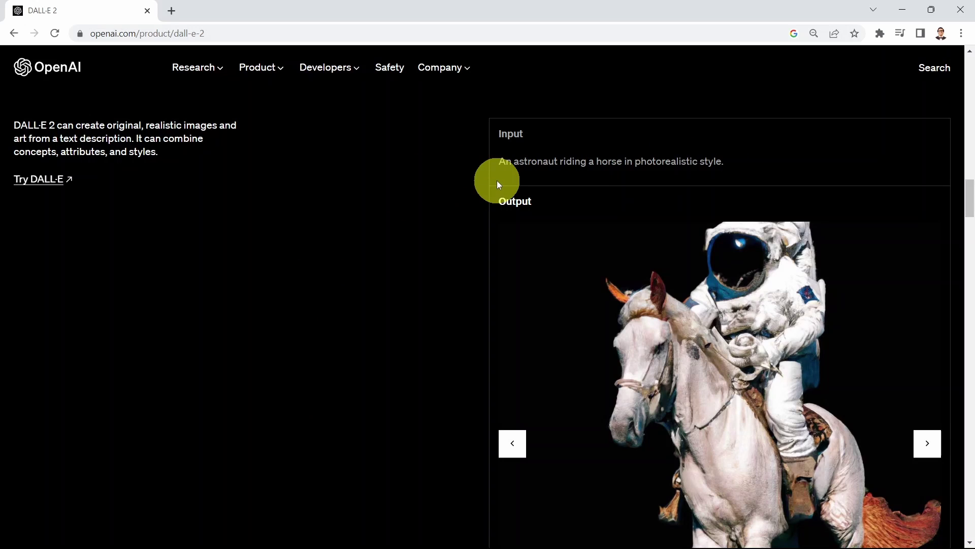
scroll(257, 258, "up", 1)
scroll(257, 258, "up", 3)
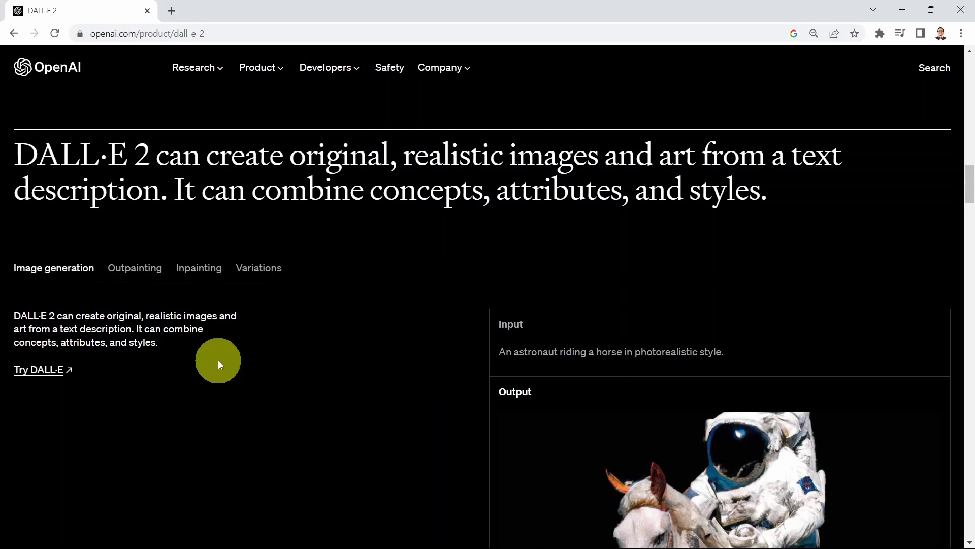
- View the Outpainting example expanding the Girl with a Pearl Earring into a kitchen scene
left_click(139, 274)
scroll(450, 346, "down", 3)
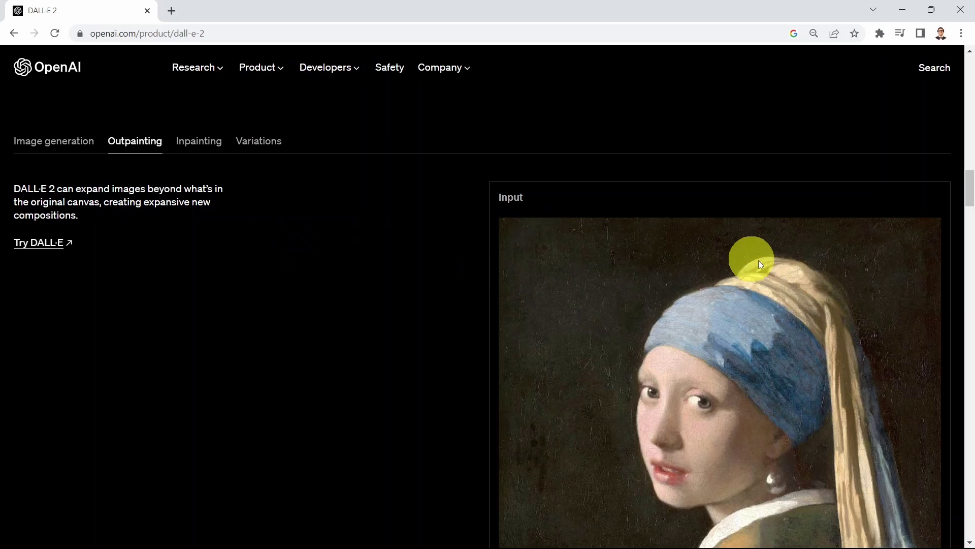
scroll(642, 402, "down", 1)
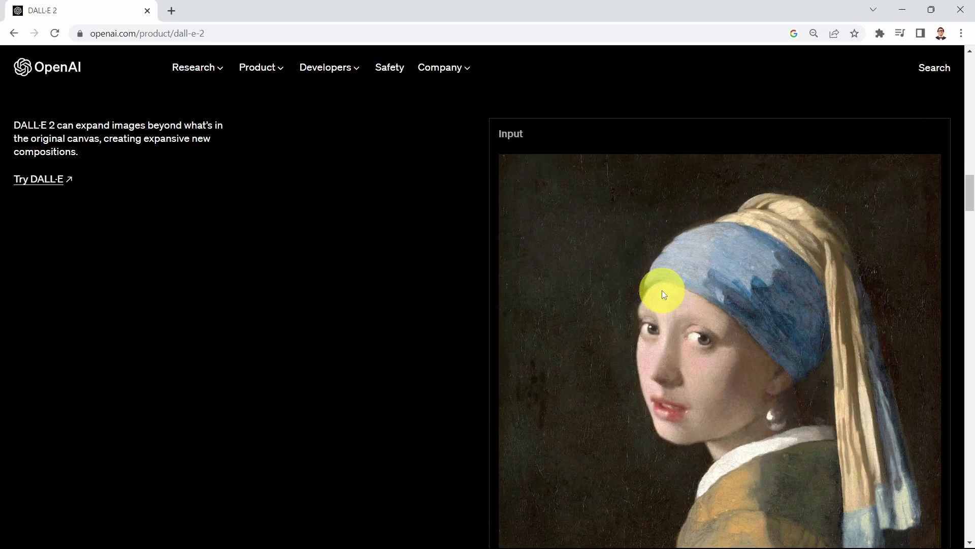
scroll(662, 291, "down", 8)
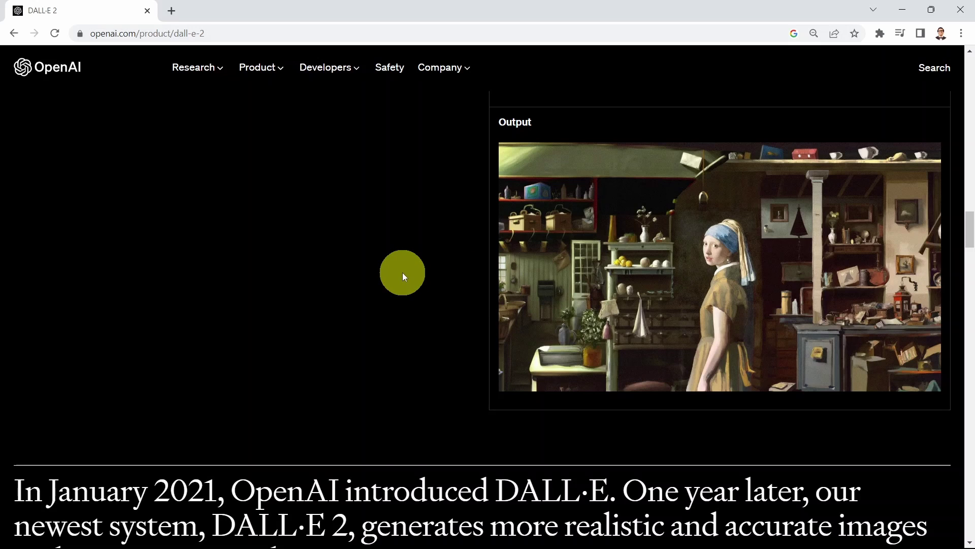
scroll(289, 297, "up", 10)
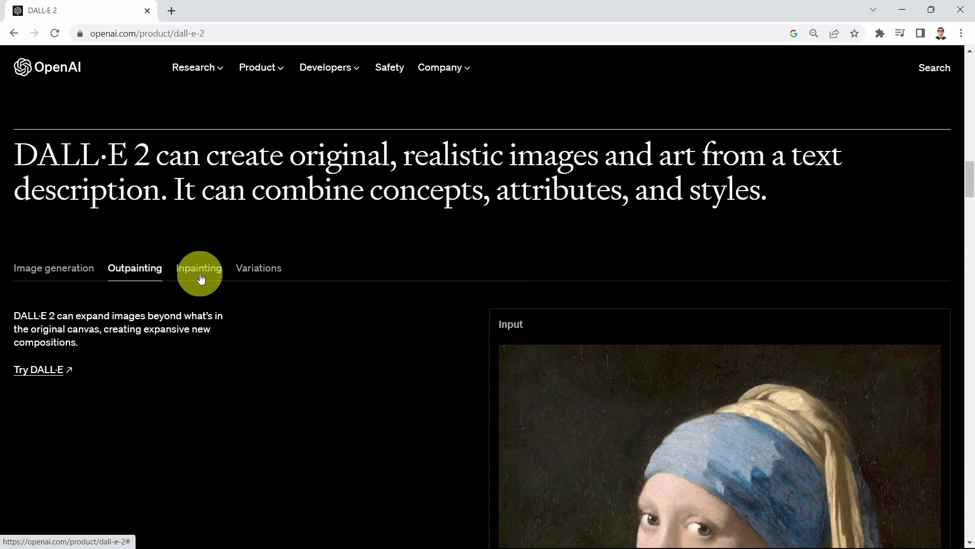
- View the Inpainting example's input and output for 'Add a flamingo beside the pool.'
left_click(201, 278)
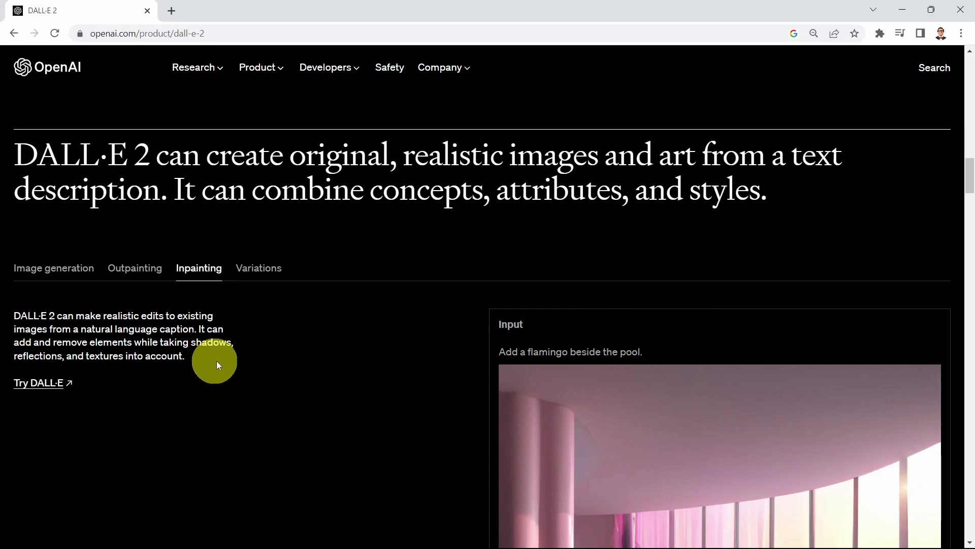
scroll(351, 340, "down", 4)
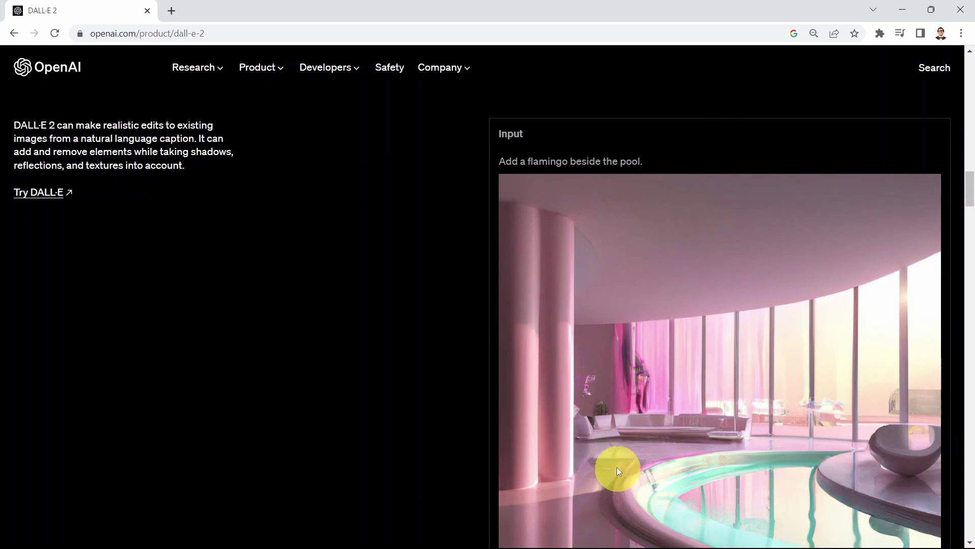
scroll(608, 387, "down", 1)
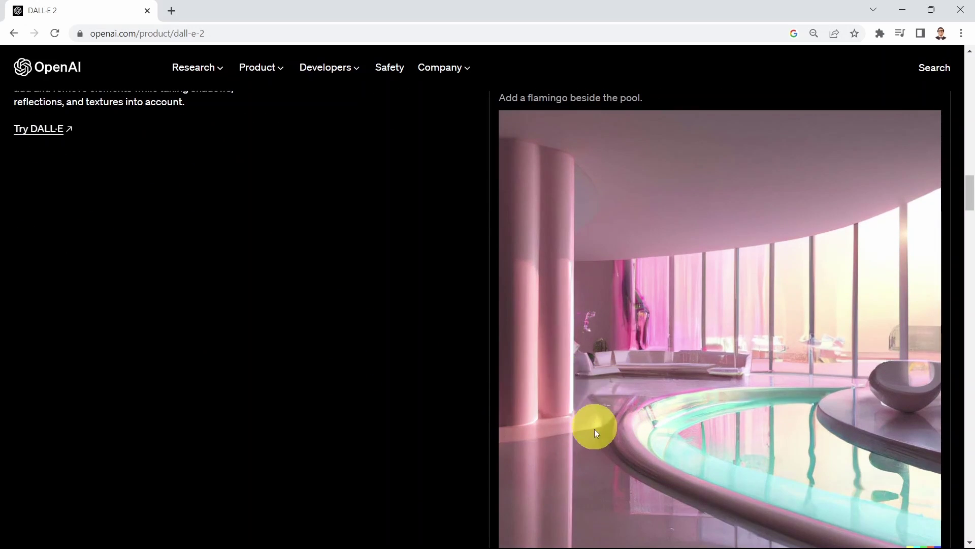
scroll(488, 401, "up", 2)
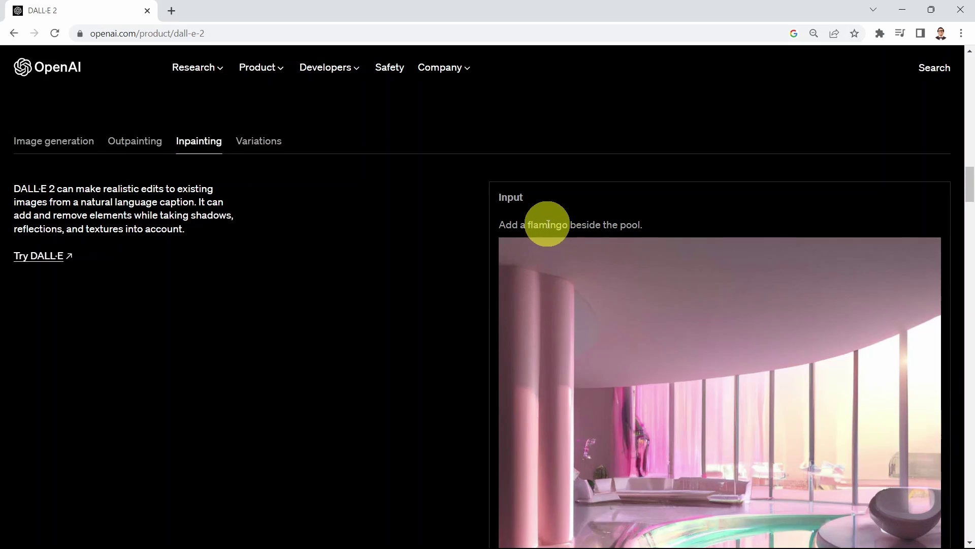
scroll(550, 225, "down", 9)
scroll(551, 227, "down", 2)
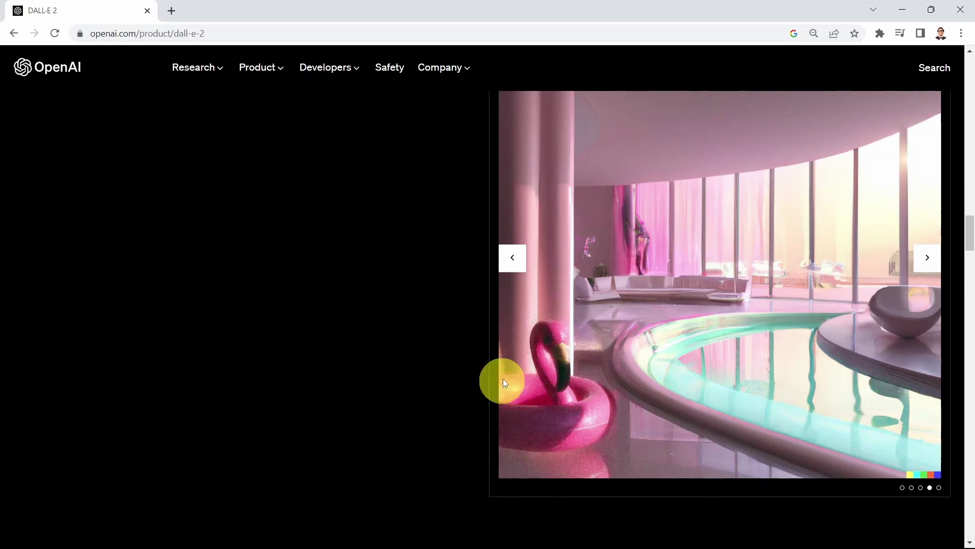
scroll(138, 301, "up", 5)
scroll(138, 301, "up", 10)
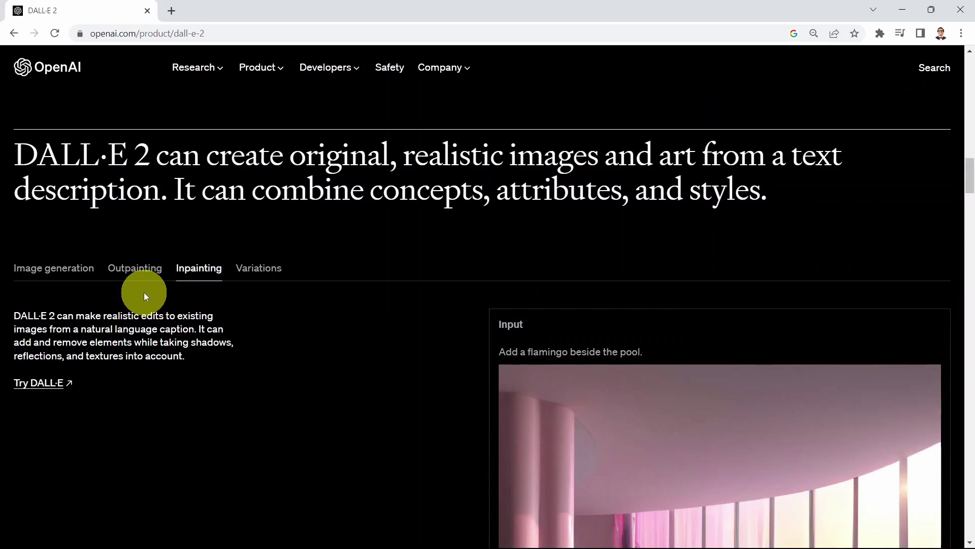
- Show the Variations example, advance its output carousel three images, and return to the page top
left_click(258, 273)
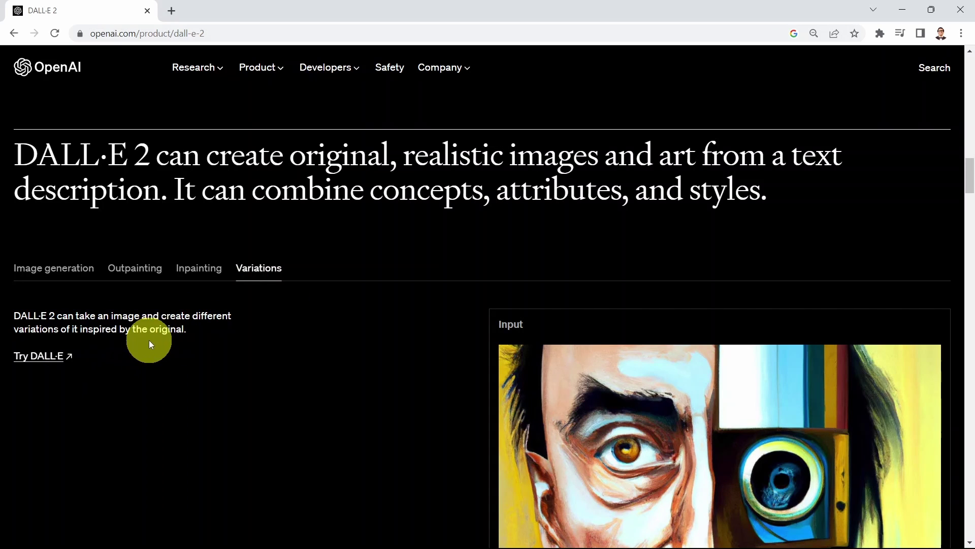
scroll(275, 307, "down", 3)
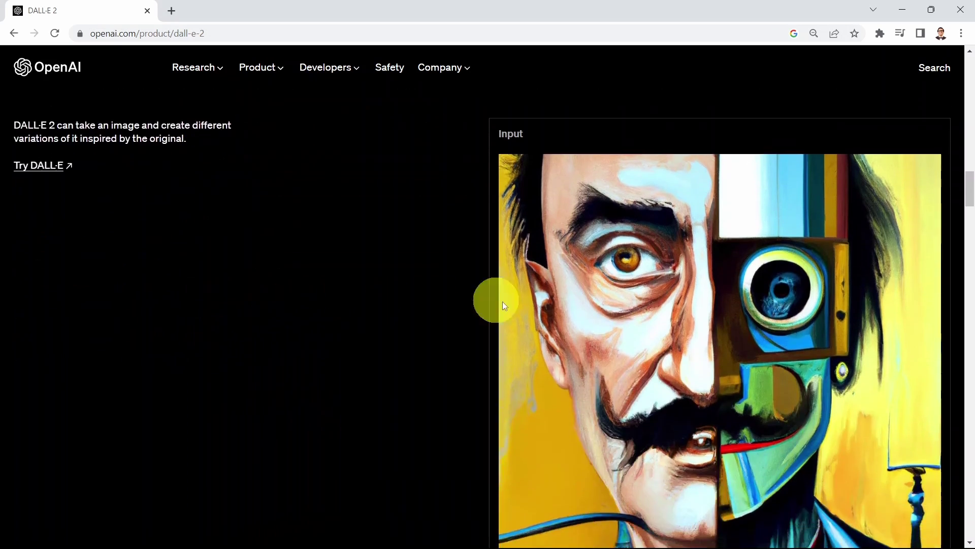
scroll(603, 375, "down", 9)
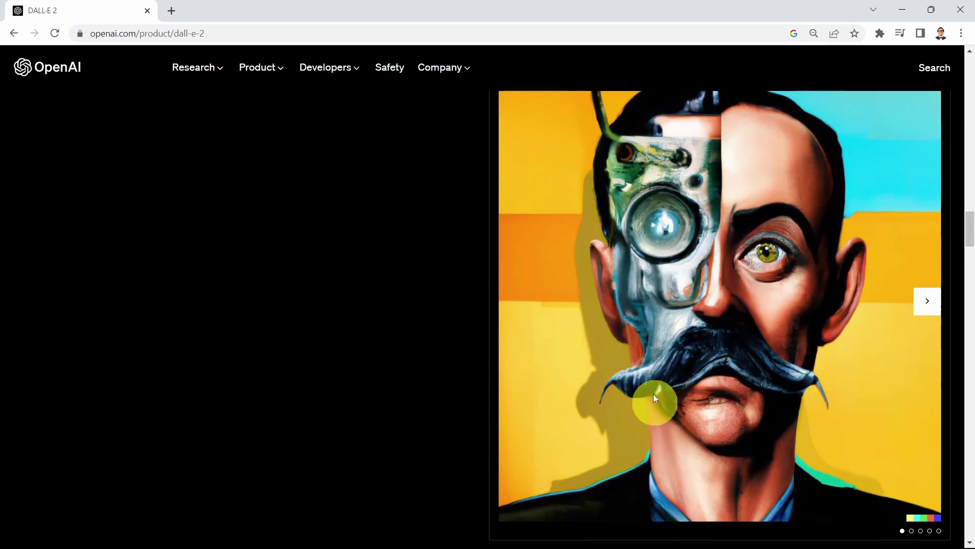
left_click(930, 303)
left_click(929, 303)
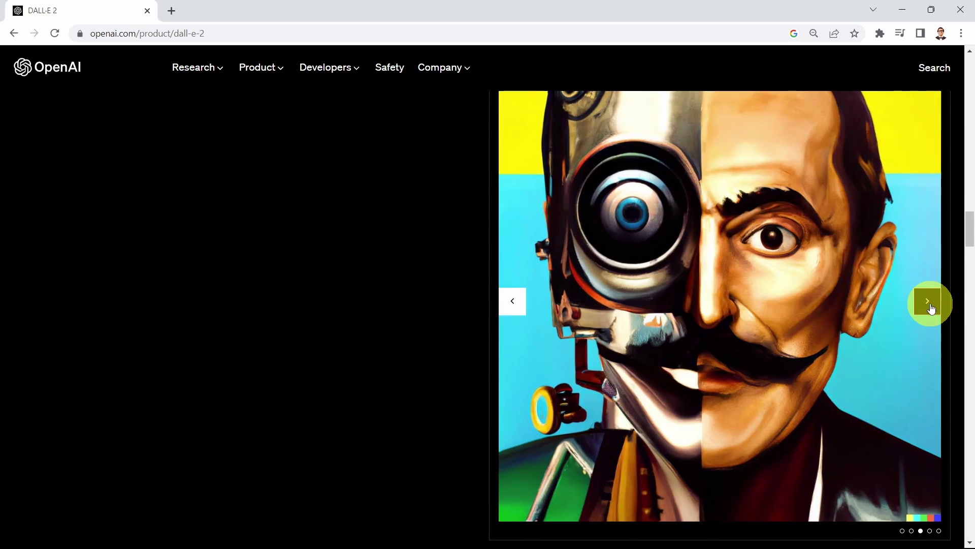
left_click(929, 303)
scroll(221, 322, "up", 15)
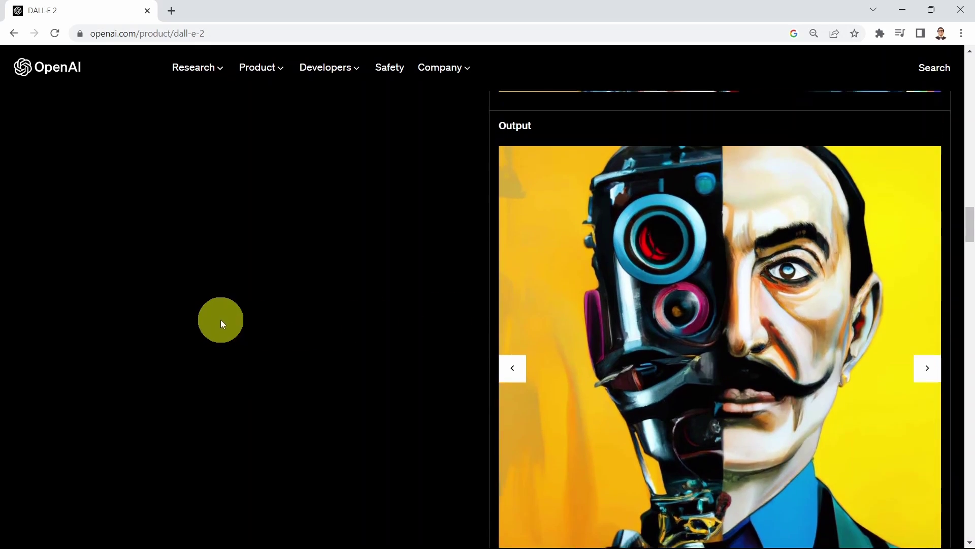
scroll(226, 320, "up", 15)
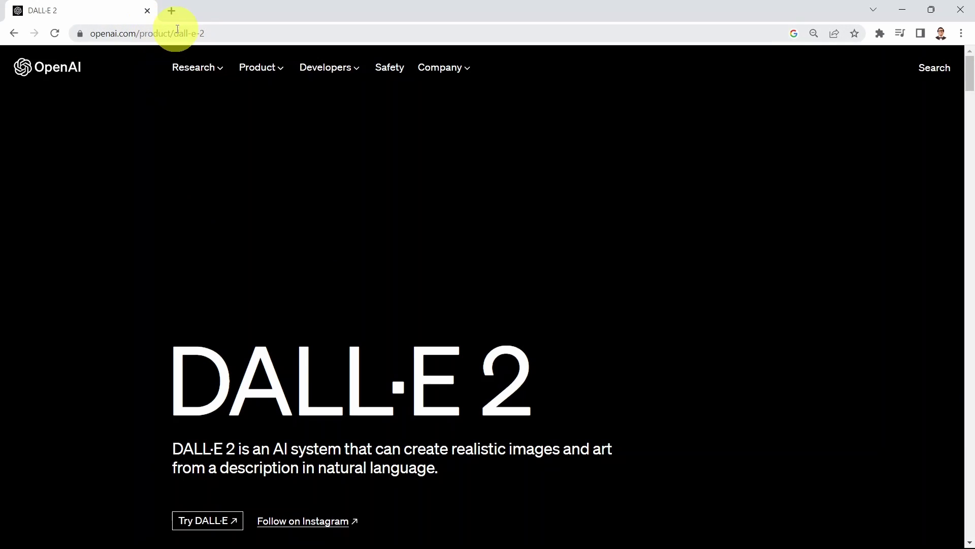
- Launch the DALL·E web app at labs.openai.com in a new tab via 'Try DALL·E'
scroll(275, 186, "down", 5)
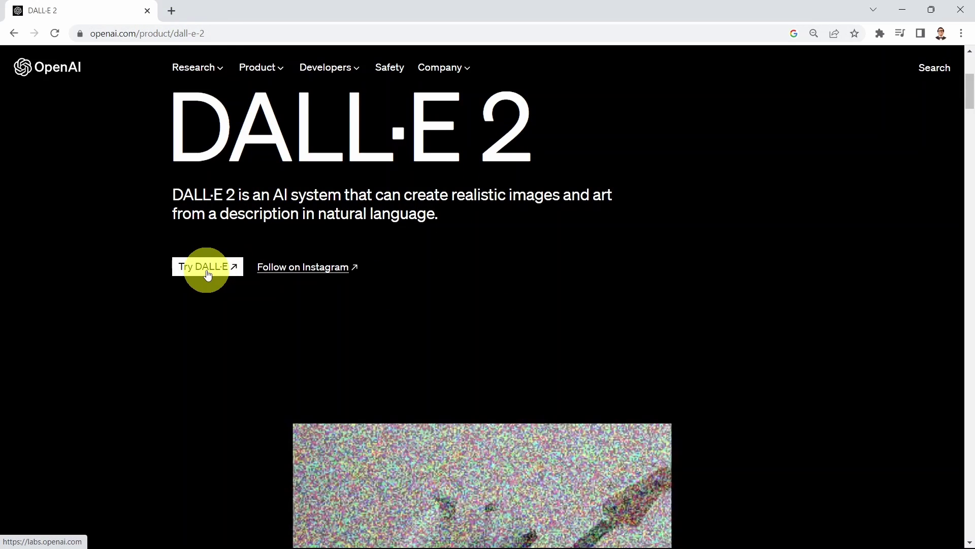
left_click(208, 274)
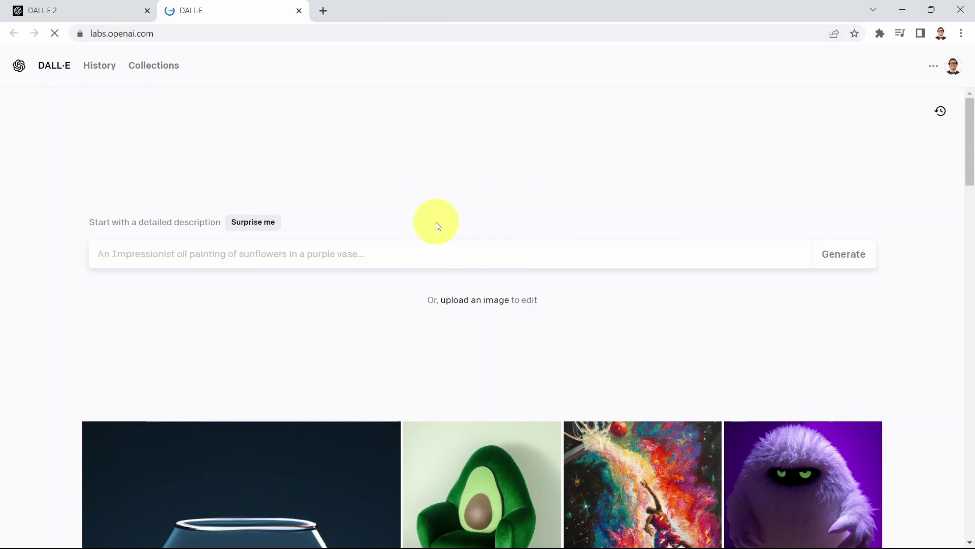
- Generate four images from a 'Surprise me' prompt of crayon ice-cream-cone monsters on dark blue paper
left_click(221, 262)
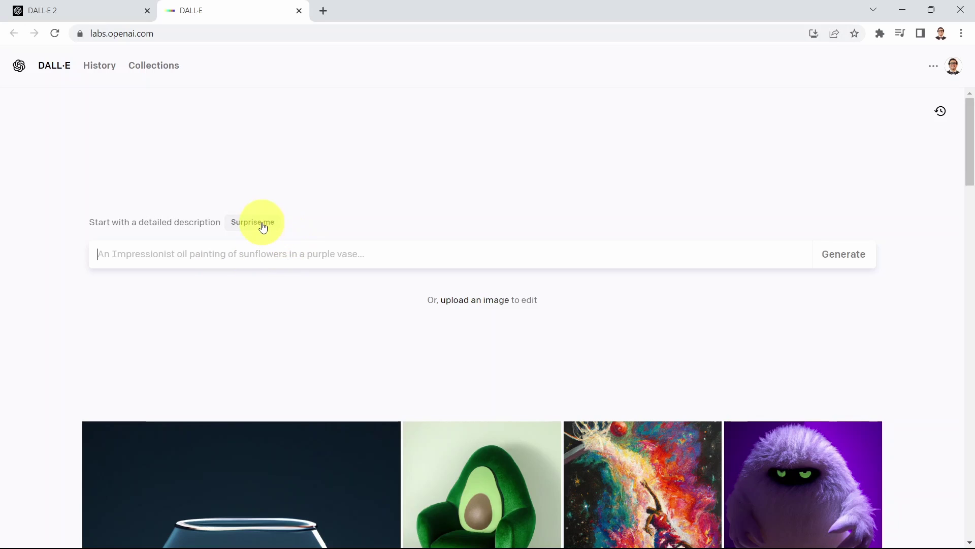
left_click(263, 227)
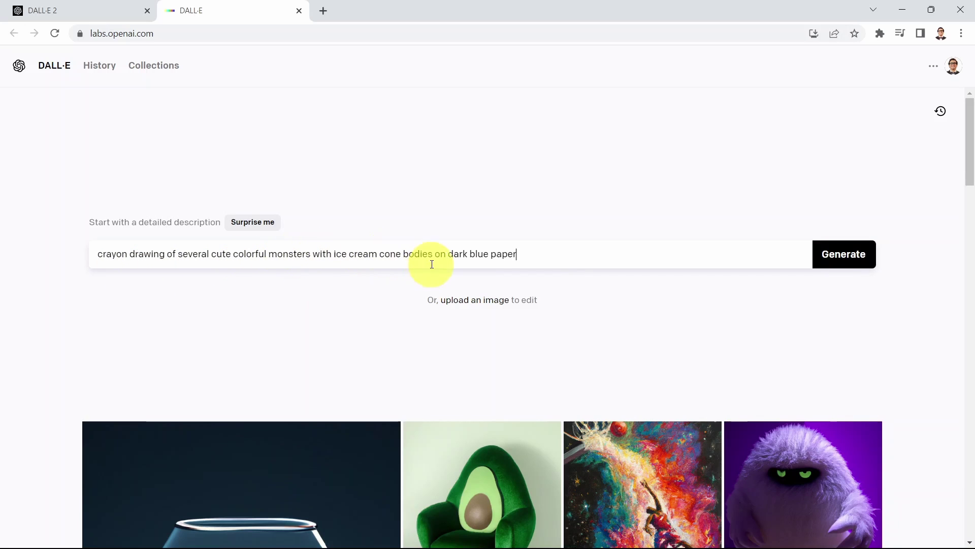
left_click(856, 264)
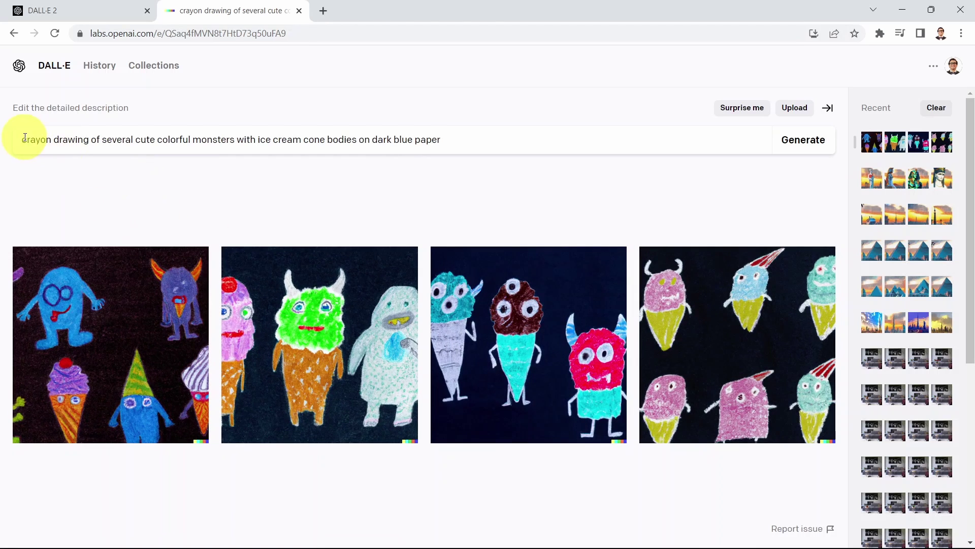
- Generate images for 'a cat submarine chimera, digital art', then view the third result up close
left_click_drag(22, 138, 497, 142)
left_click(691, 193)
left_click(739, 109)
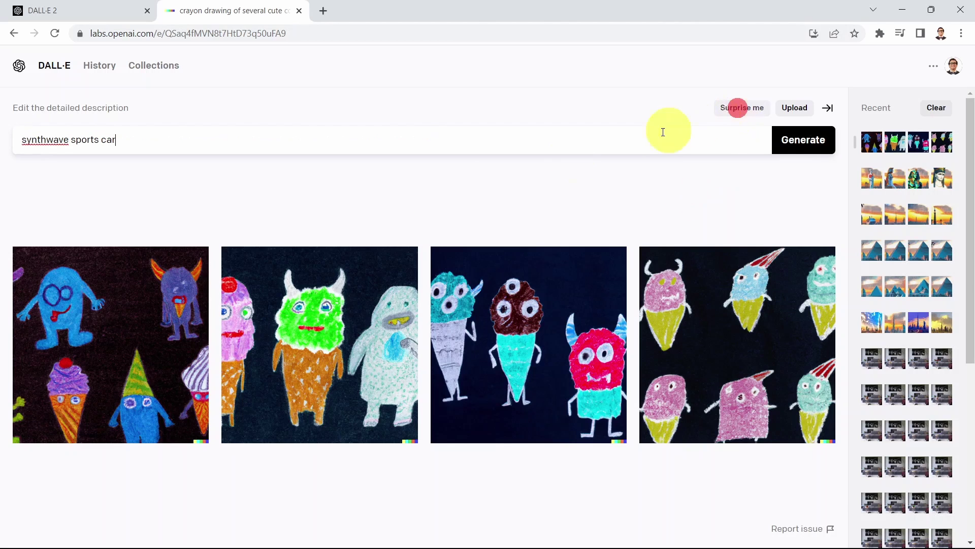
left_click(726, 106)
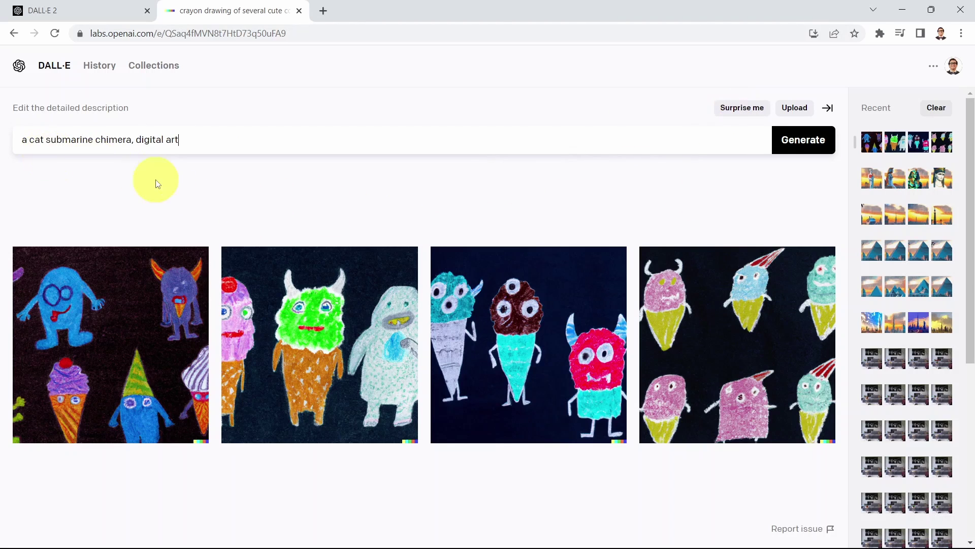
left_click(794, 150)
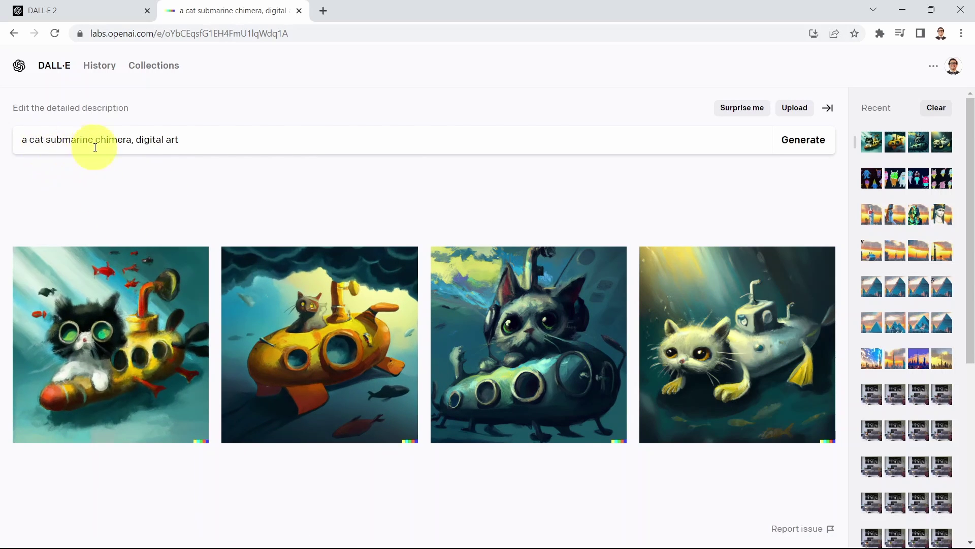
left_click(542, 338)
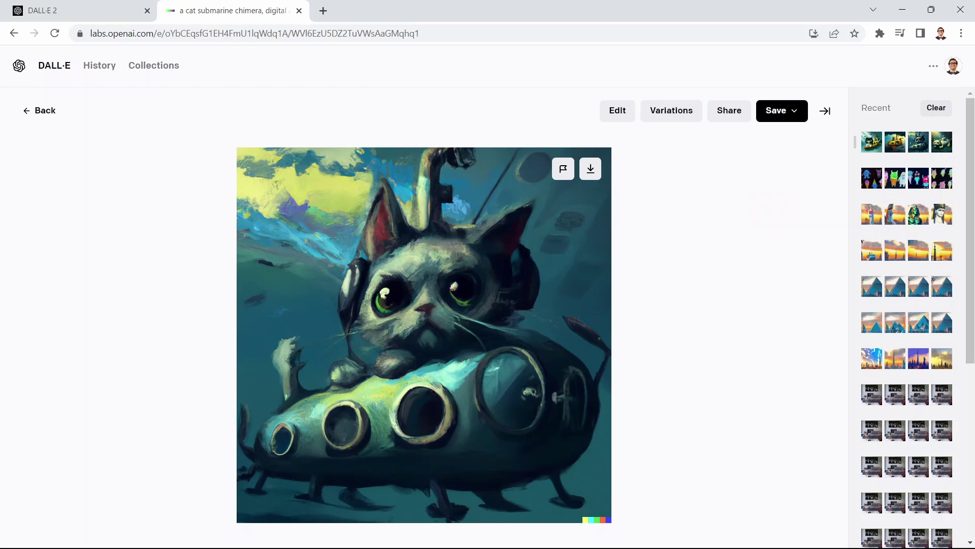
left_click(45, 110)
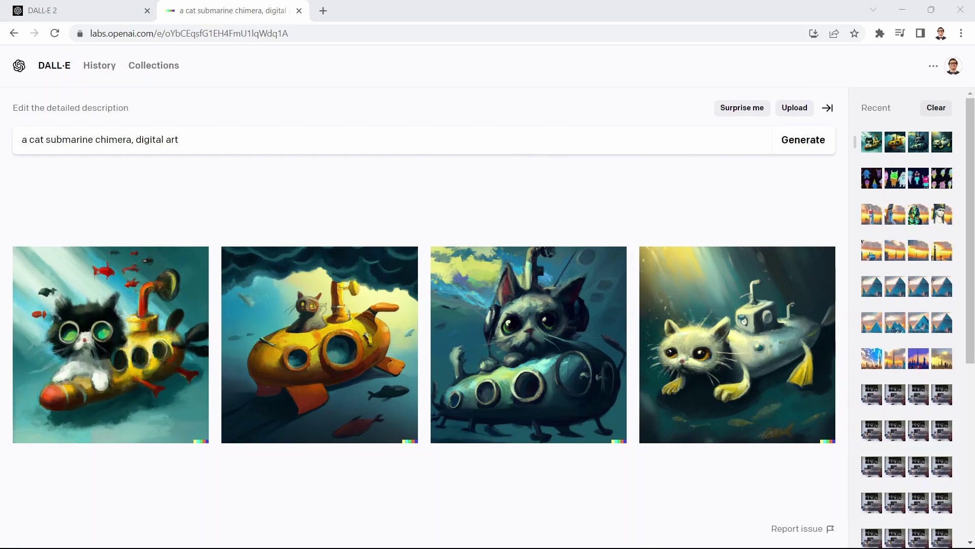
- Generate images for 'A futuristic spaceport bustling with aliens and spaceships' and inspect the third one
left_click(163, 146)
key("ctrl+a")
type("A futuristic spaceport bustling with aliens and spaceships")
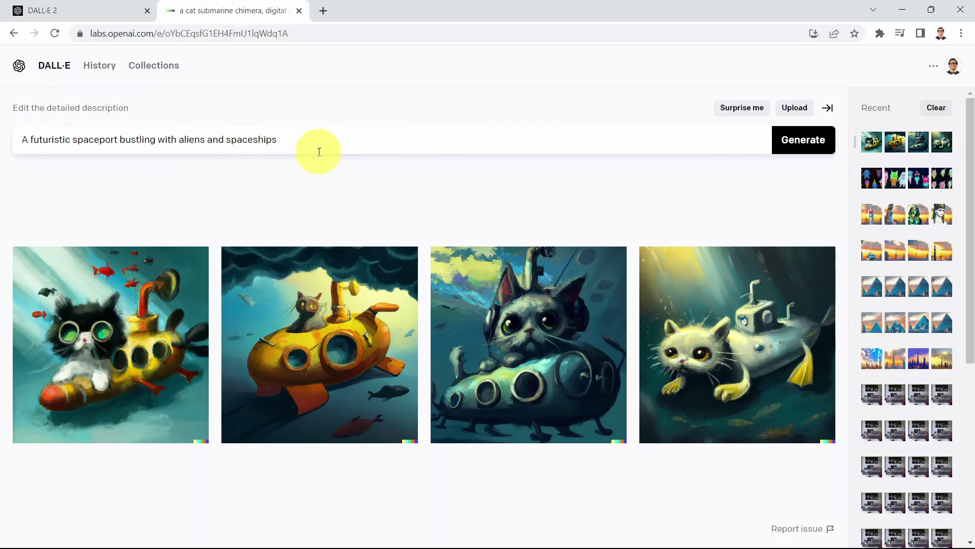
left_click(821, 147)
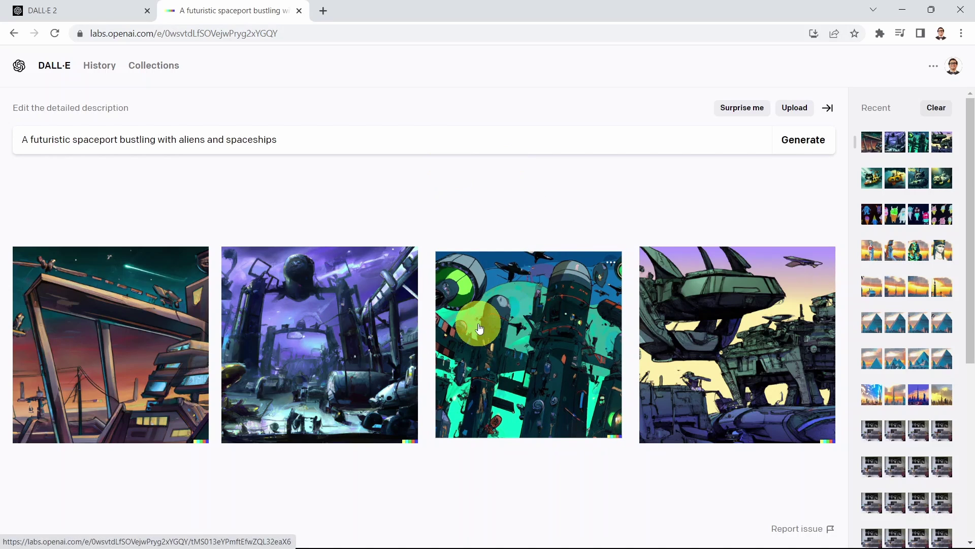
left_click(522, 349)
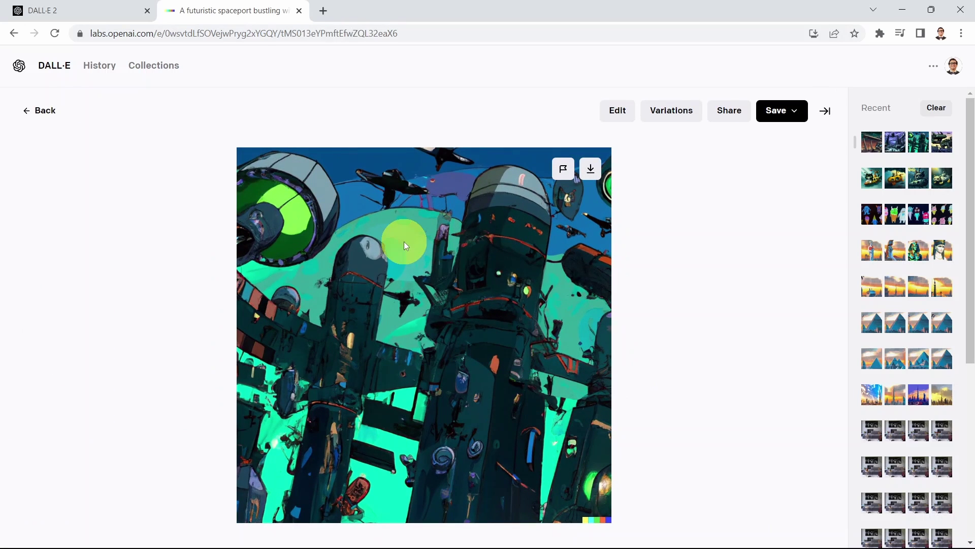
left_click(40, 109)
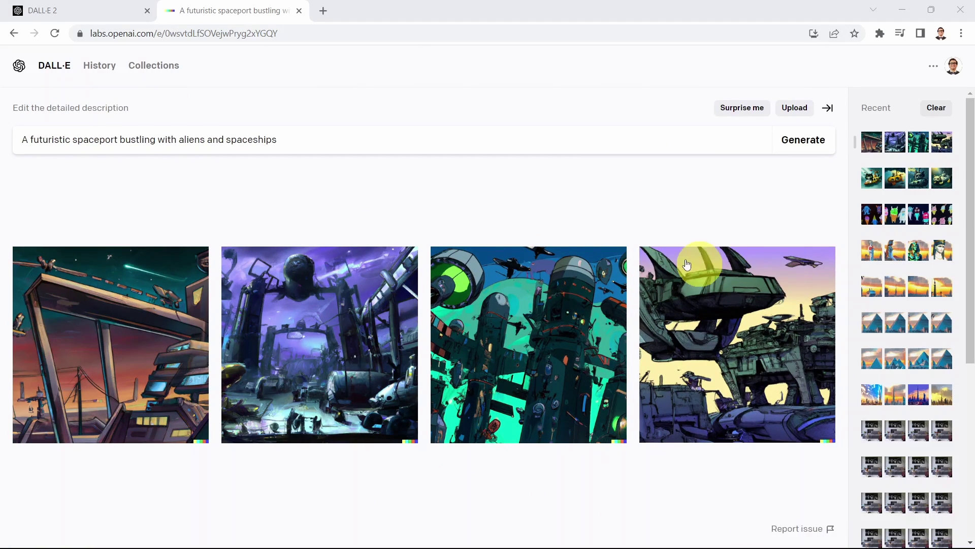
triple_click(250, 140)
type("A fantastical underwater kingdom with mermaids, colorful corals, and sea creatures")
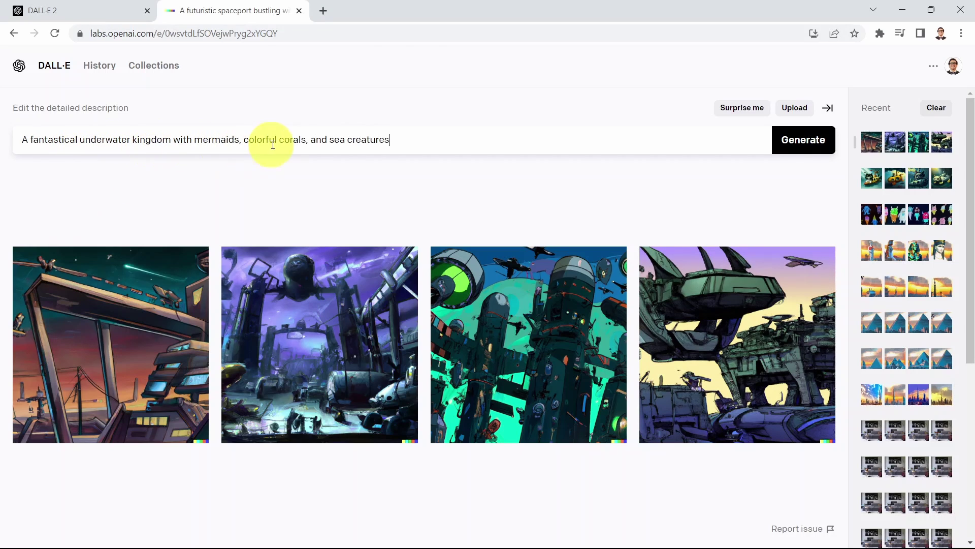
left_click(809, 139)
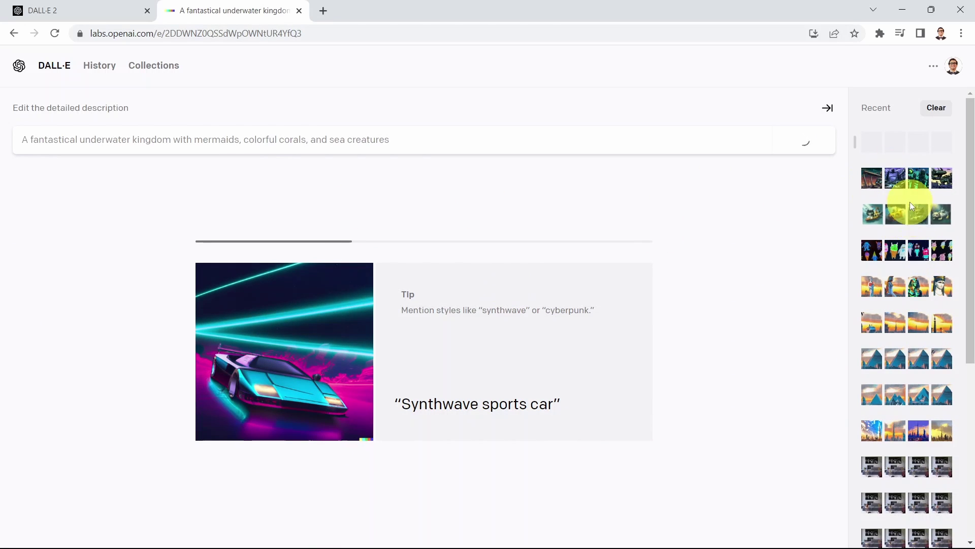
scroll(921, 297, "down", 1)
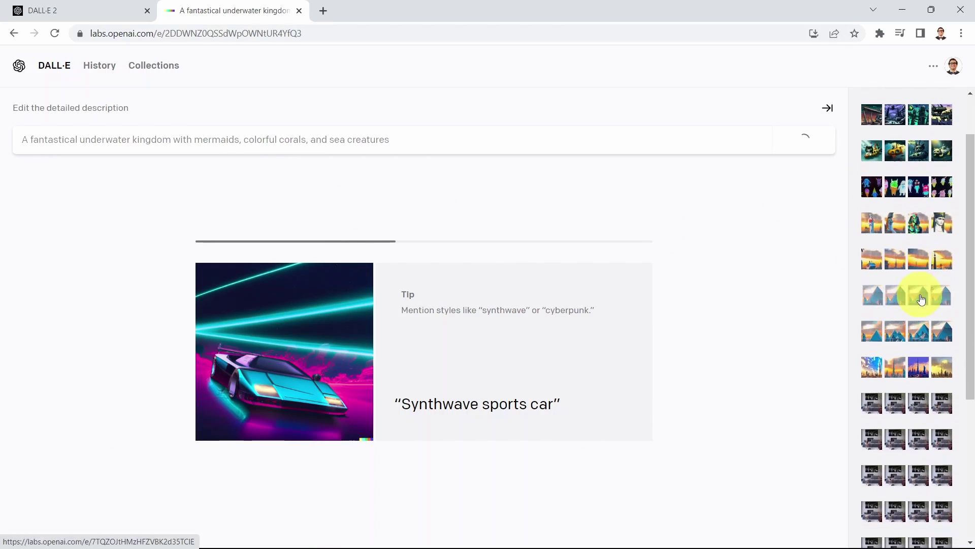
scroll(922, 297, "down", 3)
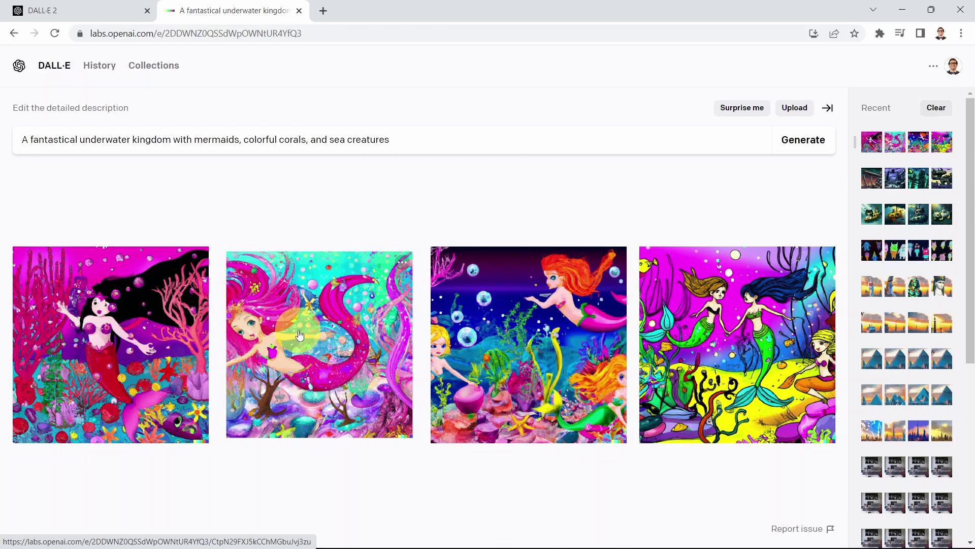
left_click_drag(243, 139, 301, 139)
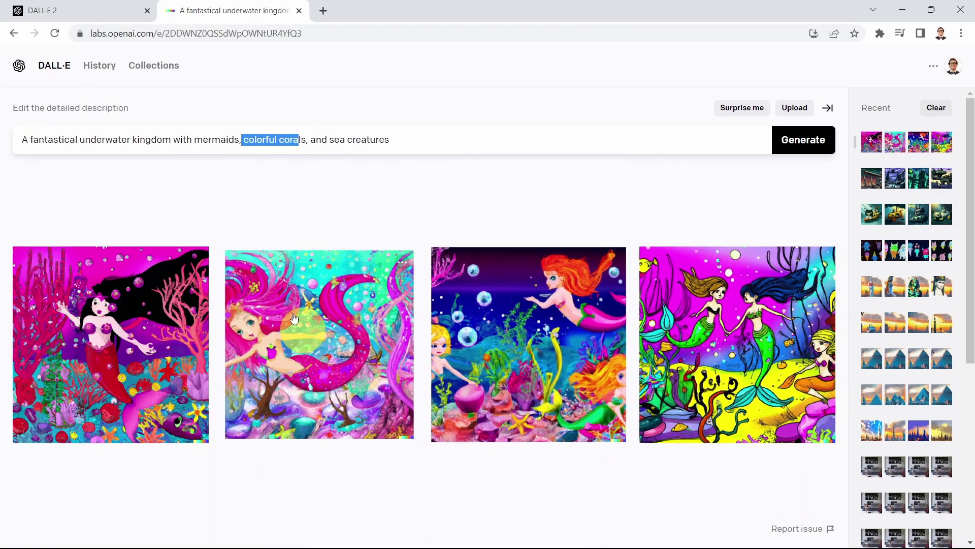
left_click_drag(329, 140, 407, 141)
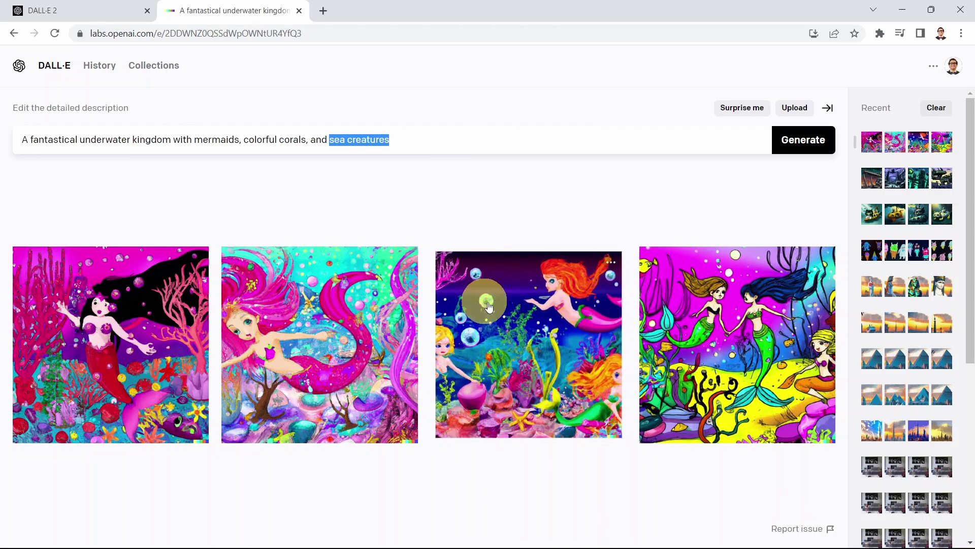
left_click(505, 337)
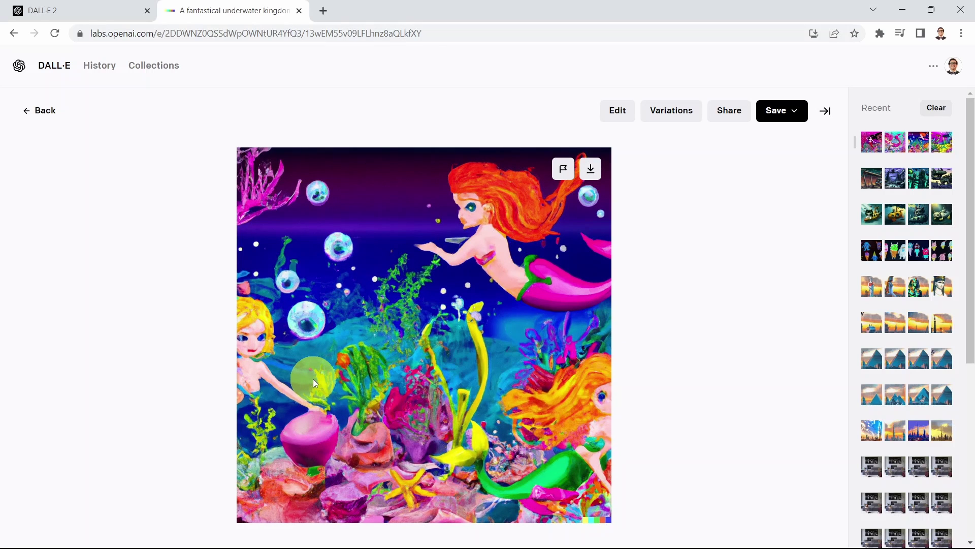
left_click(44, 109)
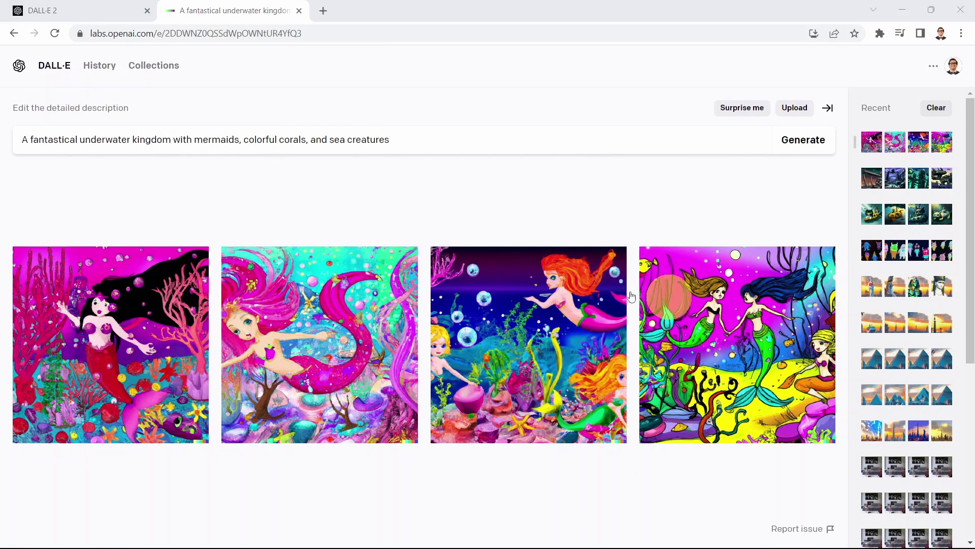
- Replace the underwater prompt with 'An astronaut riding a horse' and generate four images
triple_click(272, 142)
type("An astronaut riding a horse")
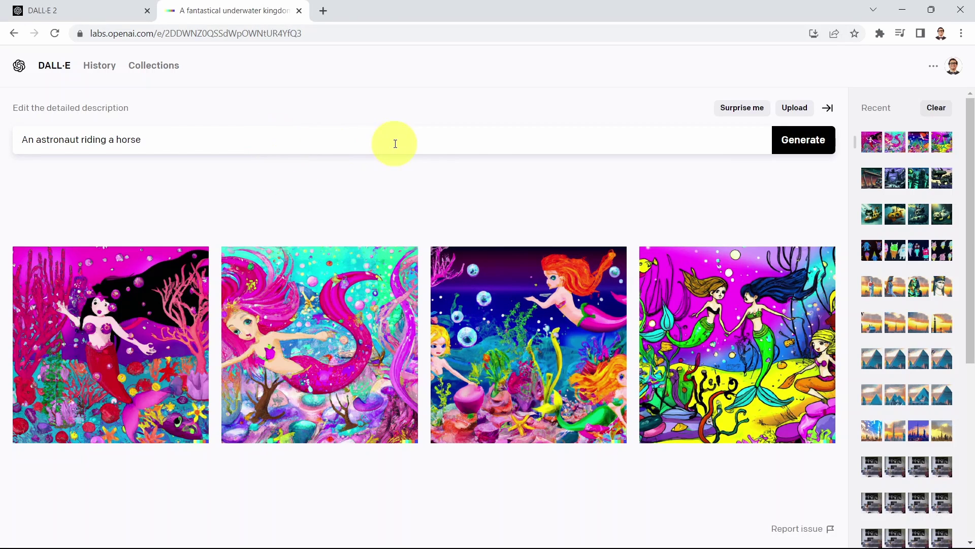
left_click(799, 155)
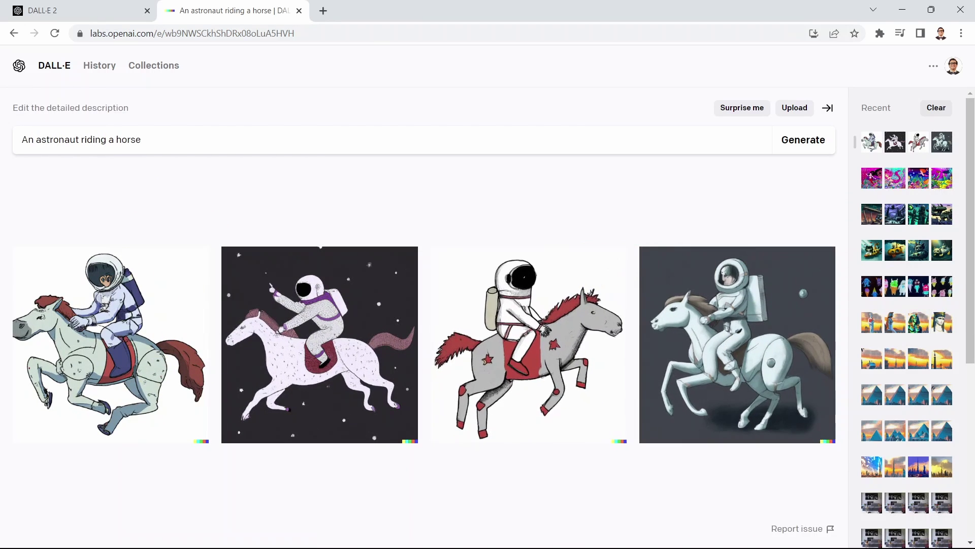
- Replace 'astronaut' with 'alien' and generate four images of 'An alien riding a horse'
double_click(60, 140)
type("alien")
key("Return")
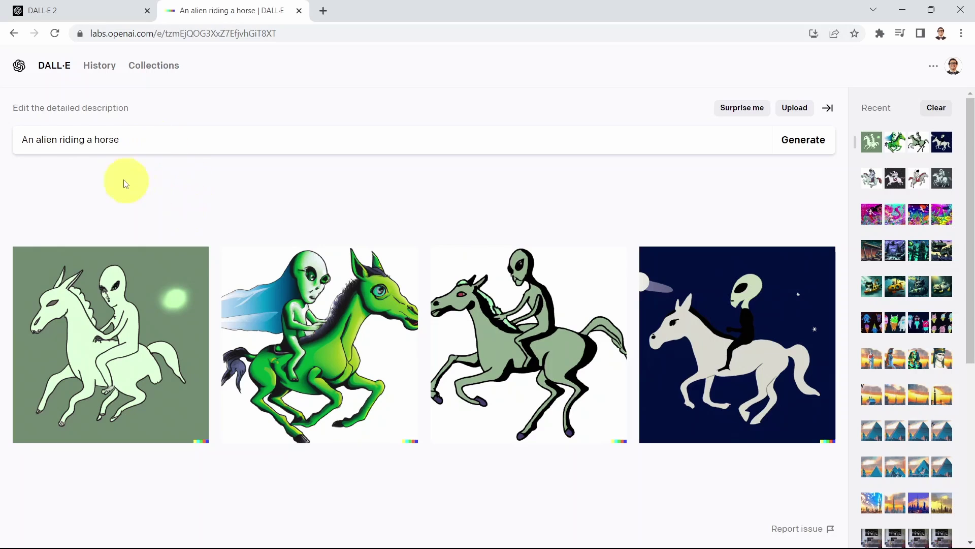
mouse_move(297, 294)
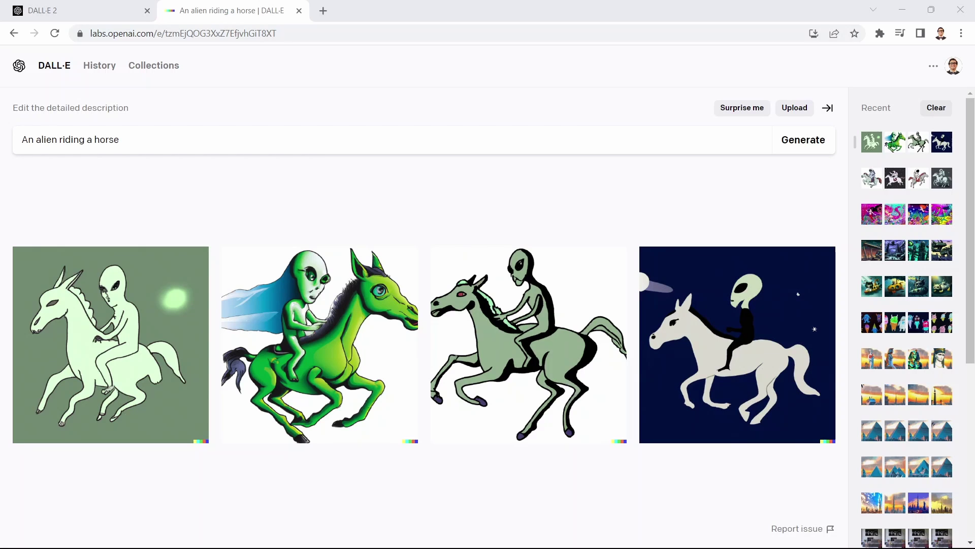
- Append 'on the sun' to the prompt and generate the alien-on-the-sun images
triple_click(113, 135)
key("End")
type("on the sun")
key("Return")
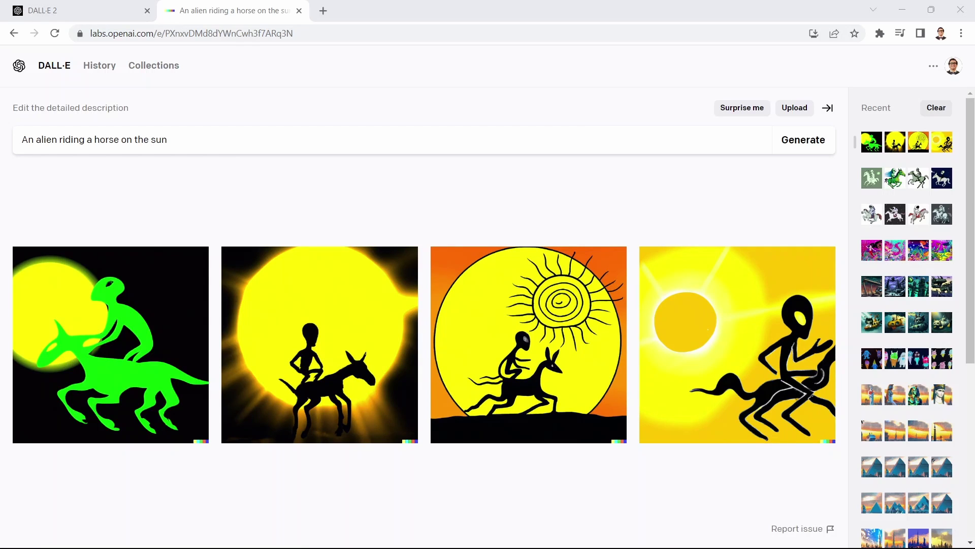
- Extend the prompt with ', dark, photorealistic, shadowy'
triple_click(106, 146)
key("End")
type(", dark, photorealistic, shadowy")
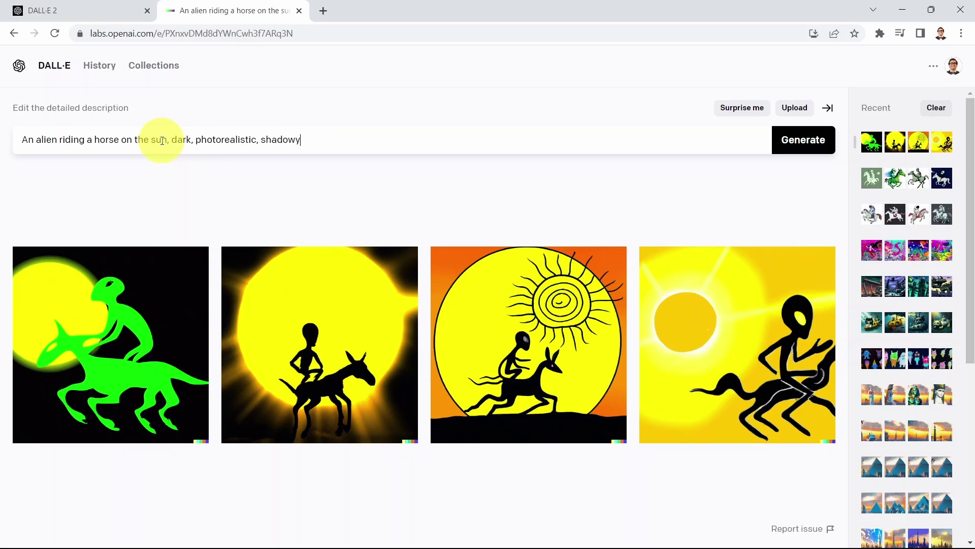
- Generate the dark, shadowy alien-on-the-sun images, preview the orange-sun rider, and return to the grid
left_click_drag(170, 139, 329, 142)
left_click(798, 144)
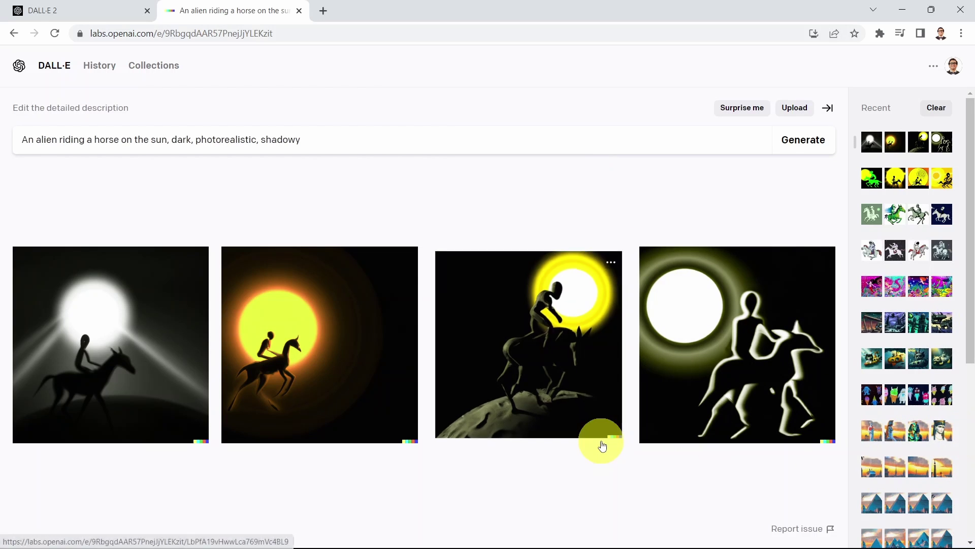
mouse_move(198, 265)
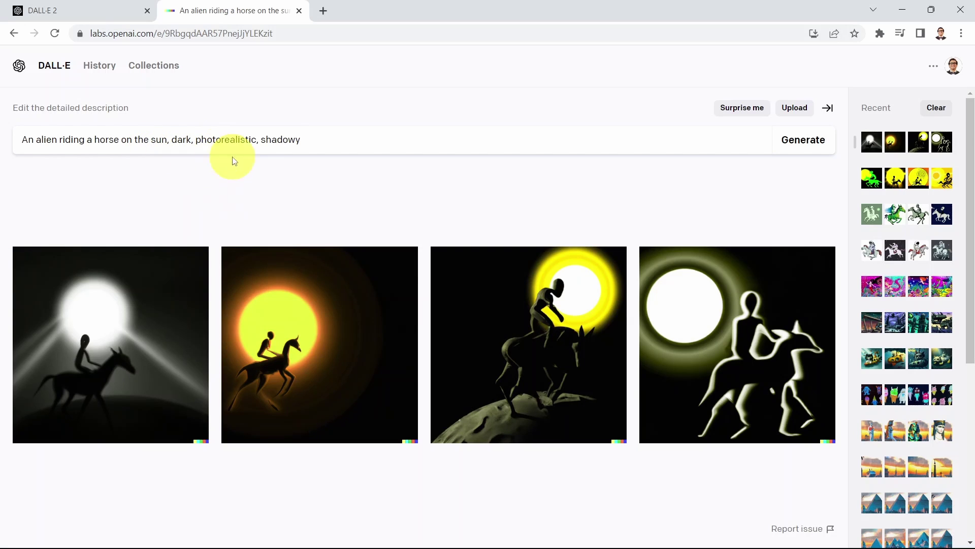
mouse_move(765, 410)
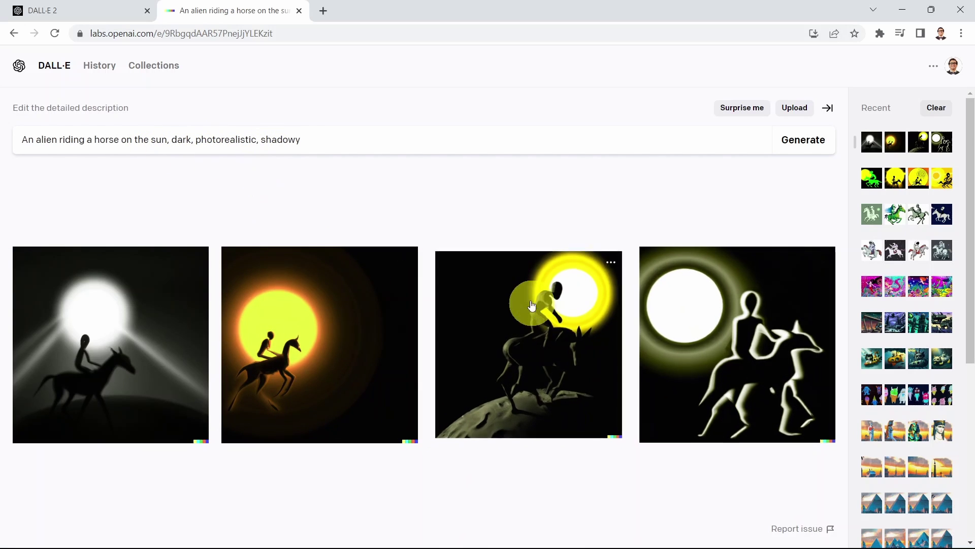
mouse_move(96, 375)
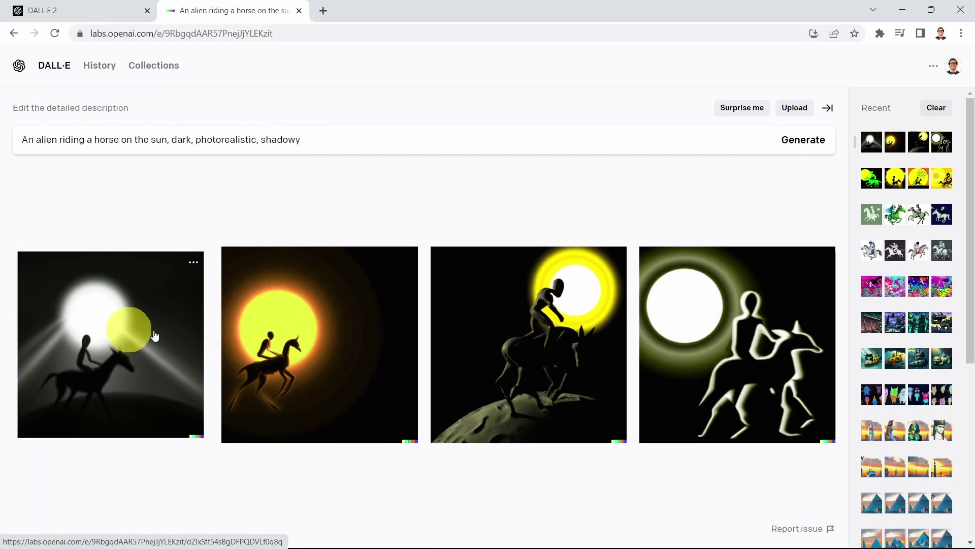
left_click(310, 358)
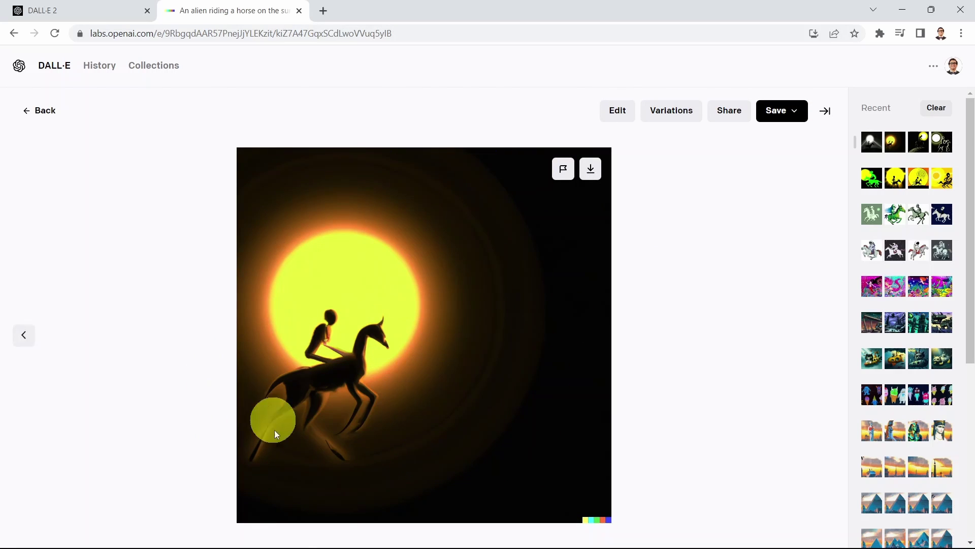
left_click(20, 112)
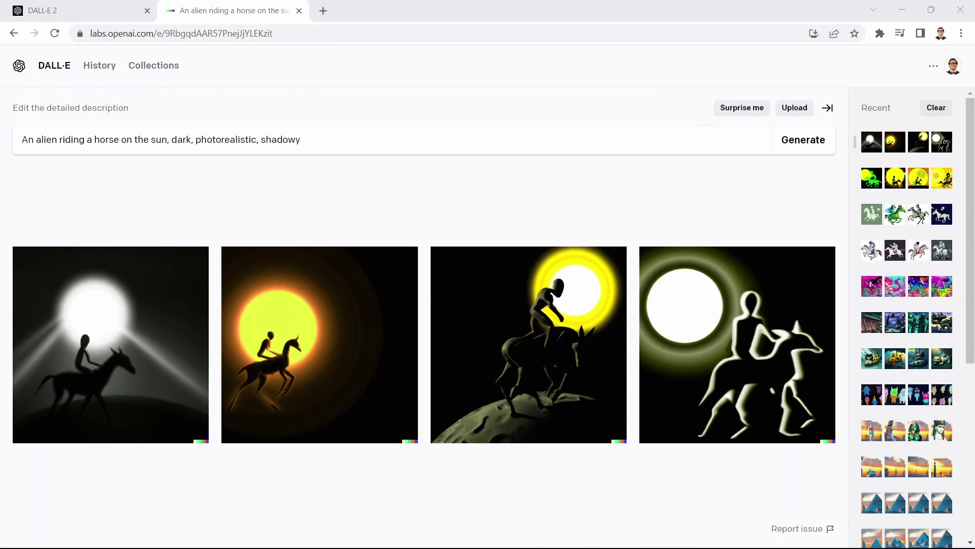
- Replace the prompt with 'A cat riding a motorcycle on the moon' and generate four images
double_click(284, 141)
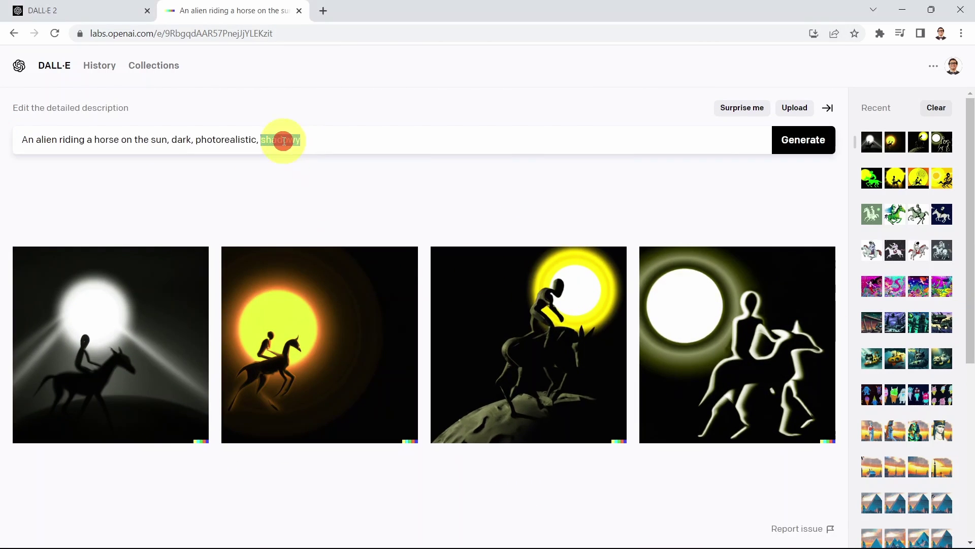
key("ctrl+a")
type("A cat riding a motorcycle on the moon")
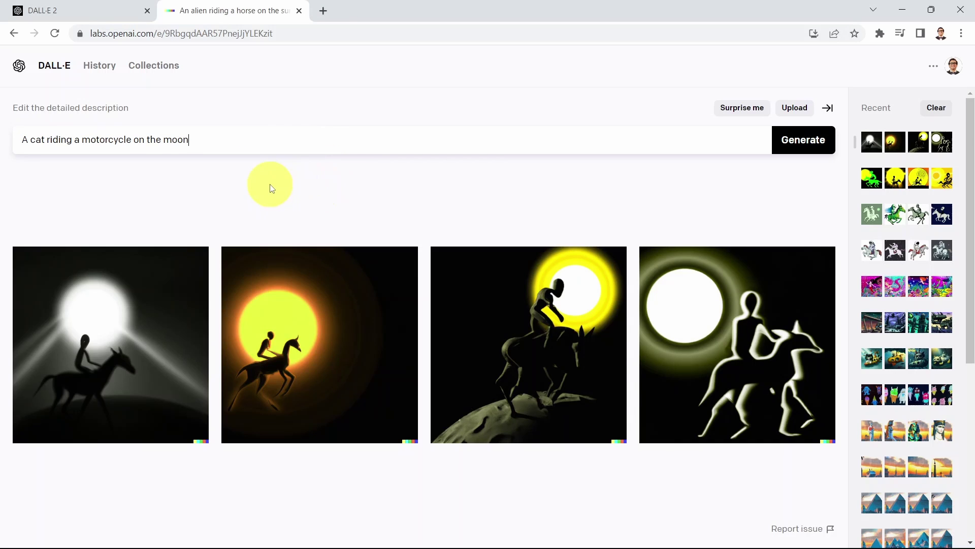
left_click(791, 142)
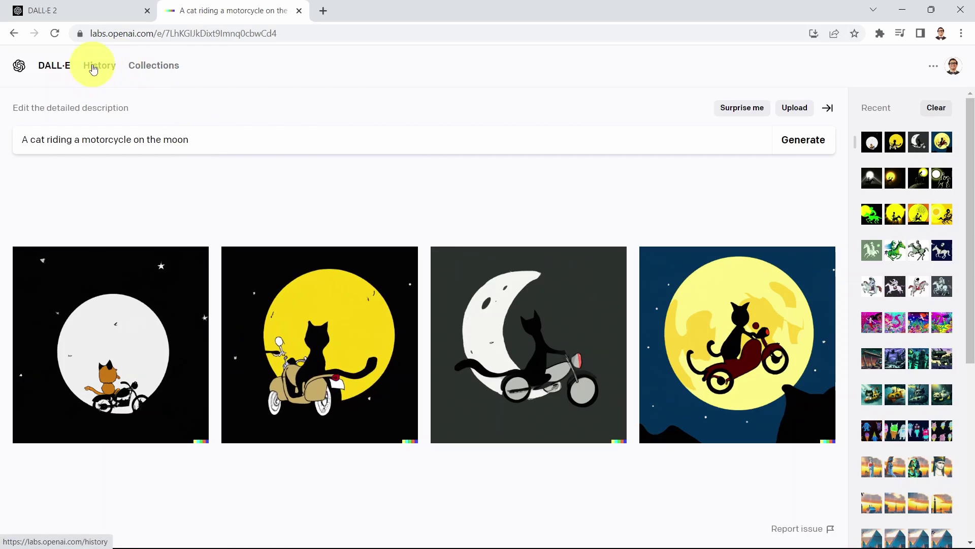
- Visit History, glance at Collections, and return to the History page of past generations
left_click(100, 68)
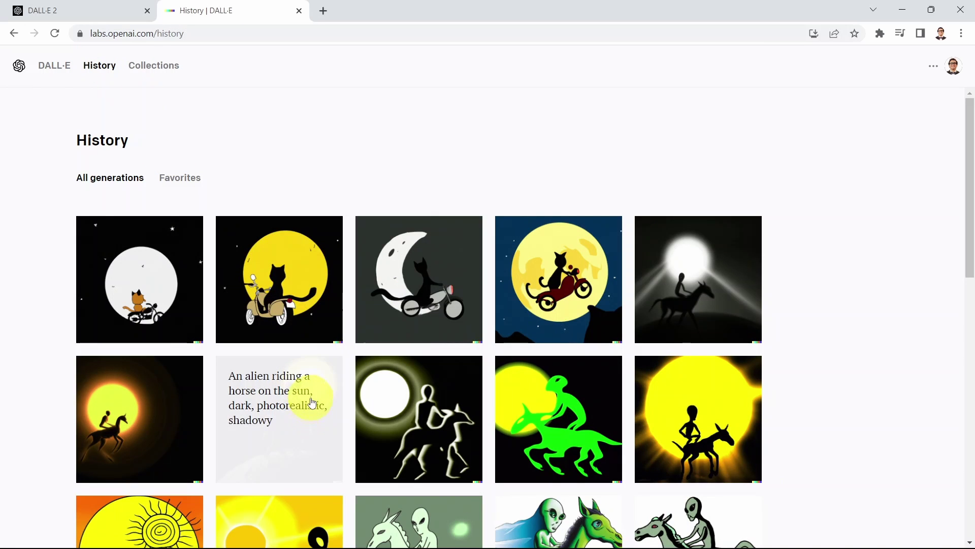
left_click(156, 71)
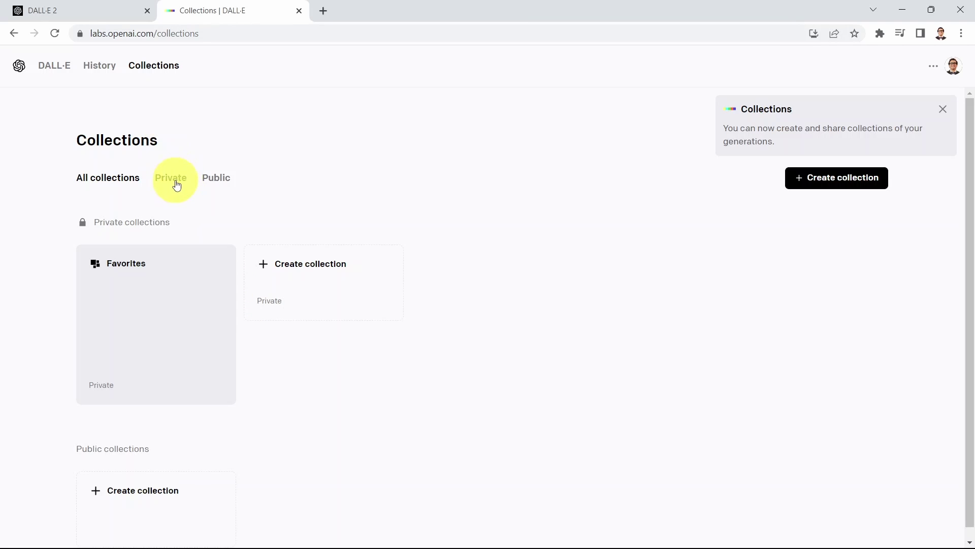
left_click(99, 71)
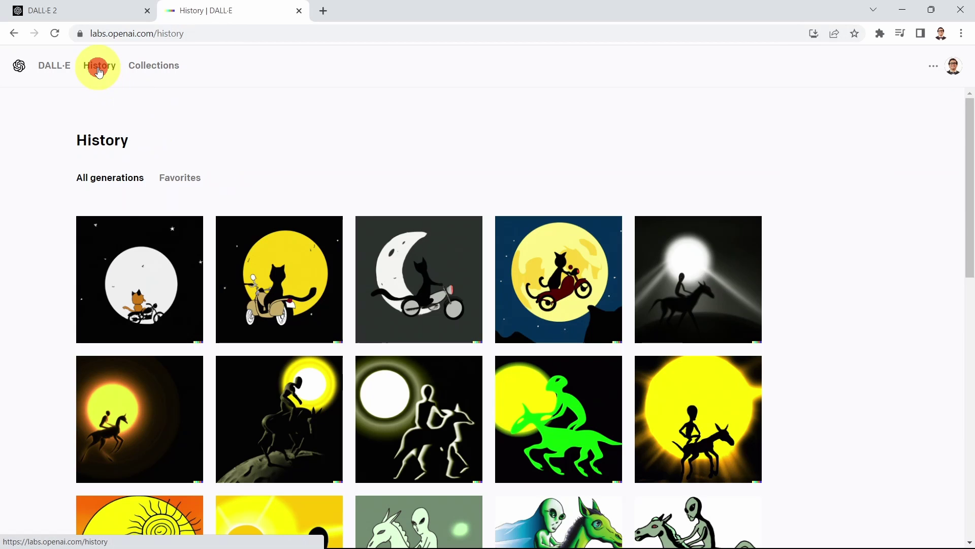